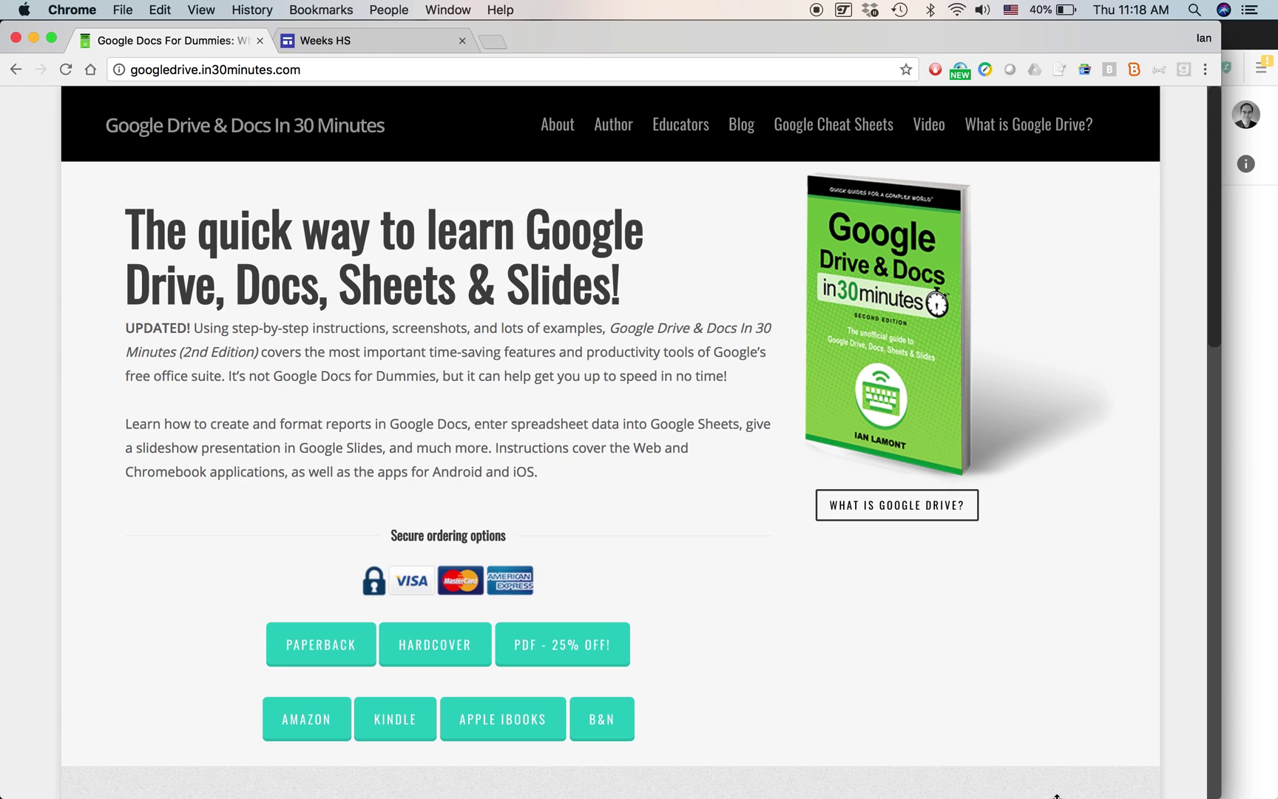
Switch from Chrome to the browser showing the Johnson Middle School parents' site.
key("super+Tab")
key("super+Tab")
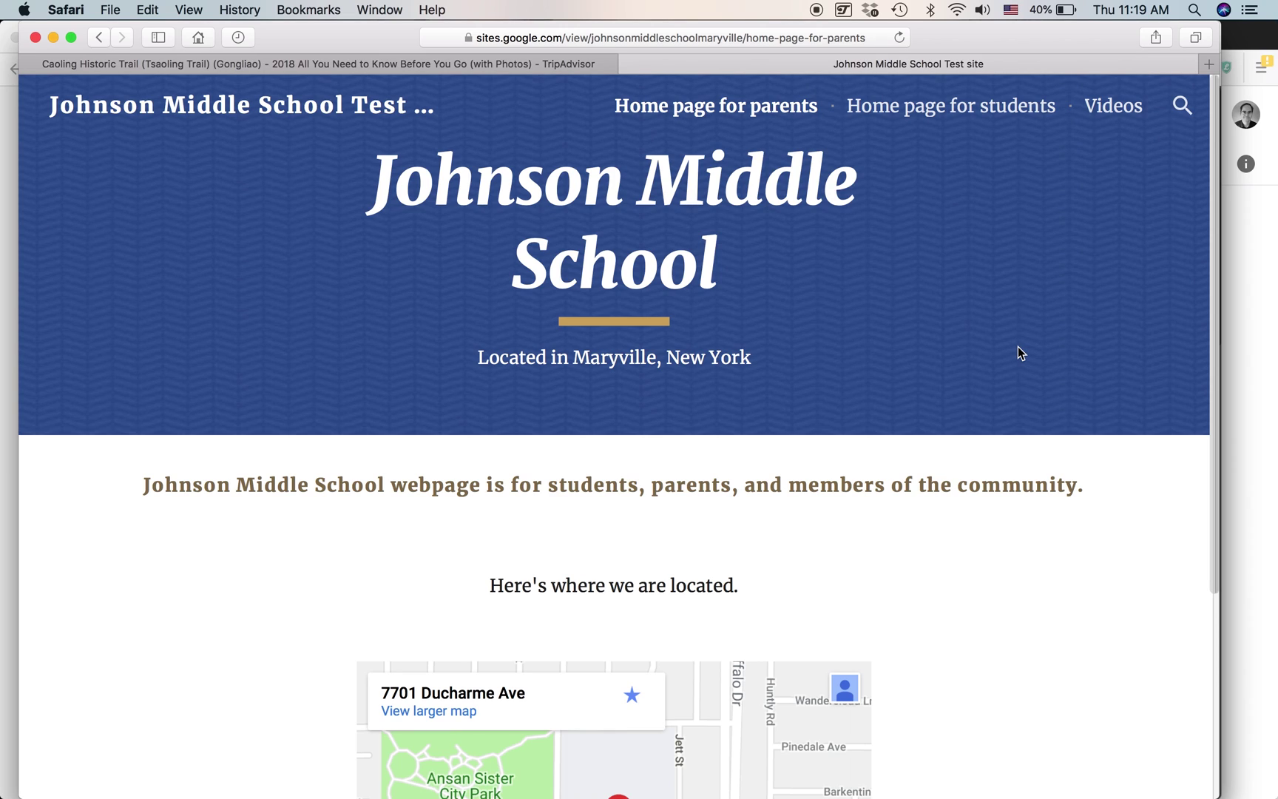
Scroll the parents' page, then visit the Videos page and the Home page for students.
scroll(1015, 330, "down", 5)
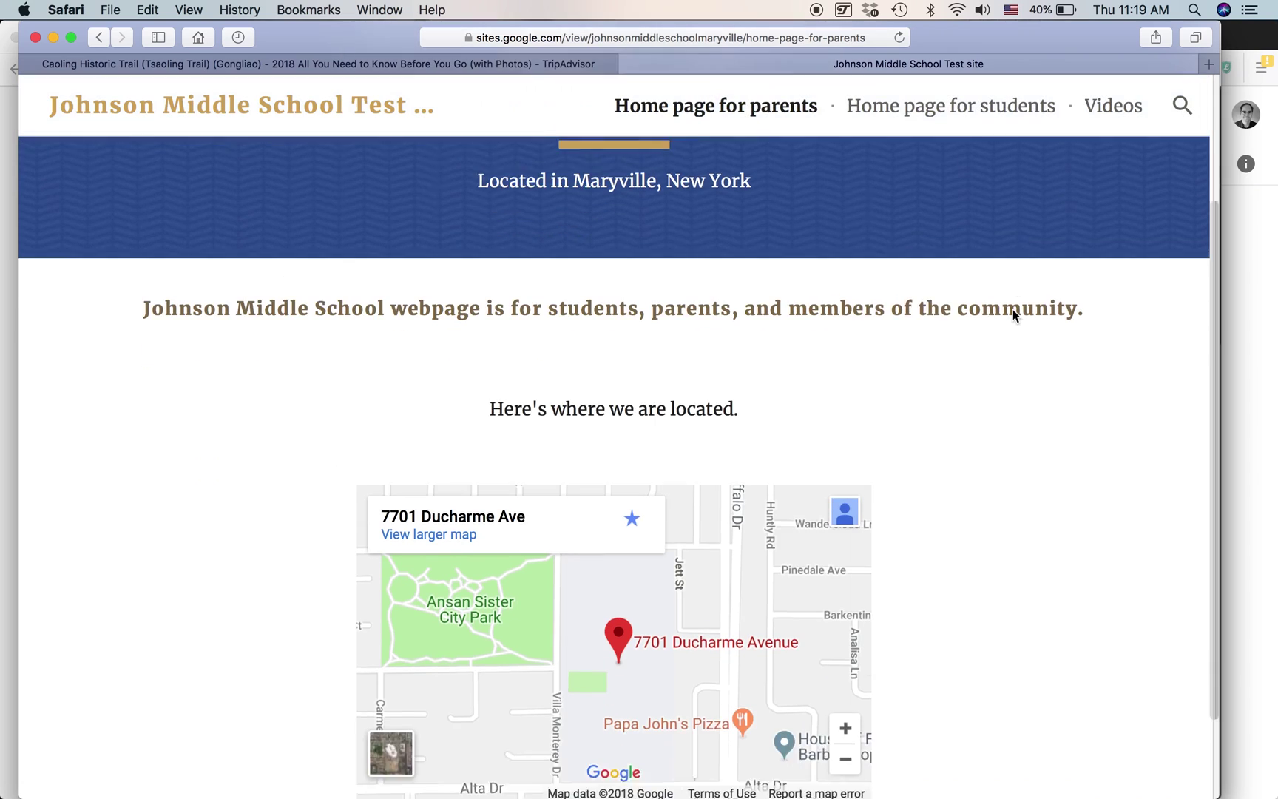
scroll(1013, 314, "up", 5)
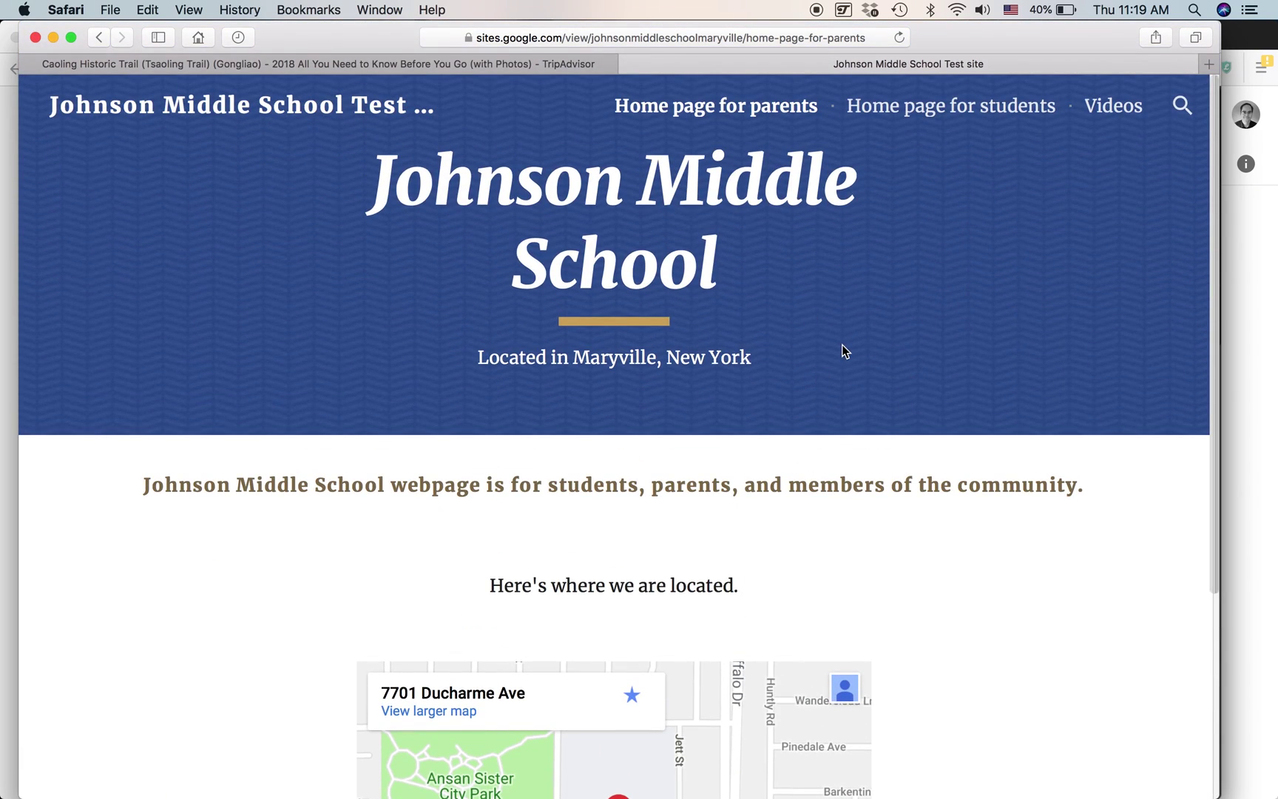
scroll(913, 695, "down", 2)
scroll(913, 695, "up", 2)
left_click(1111, 105)
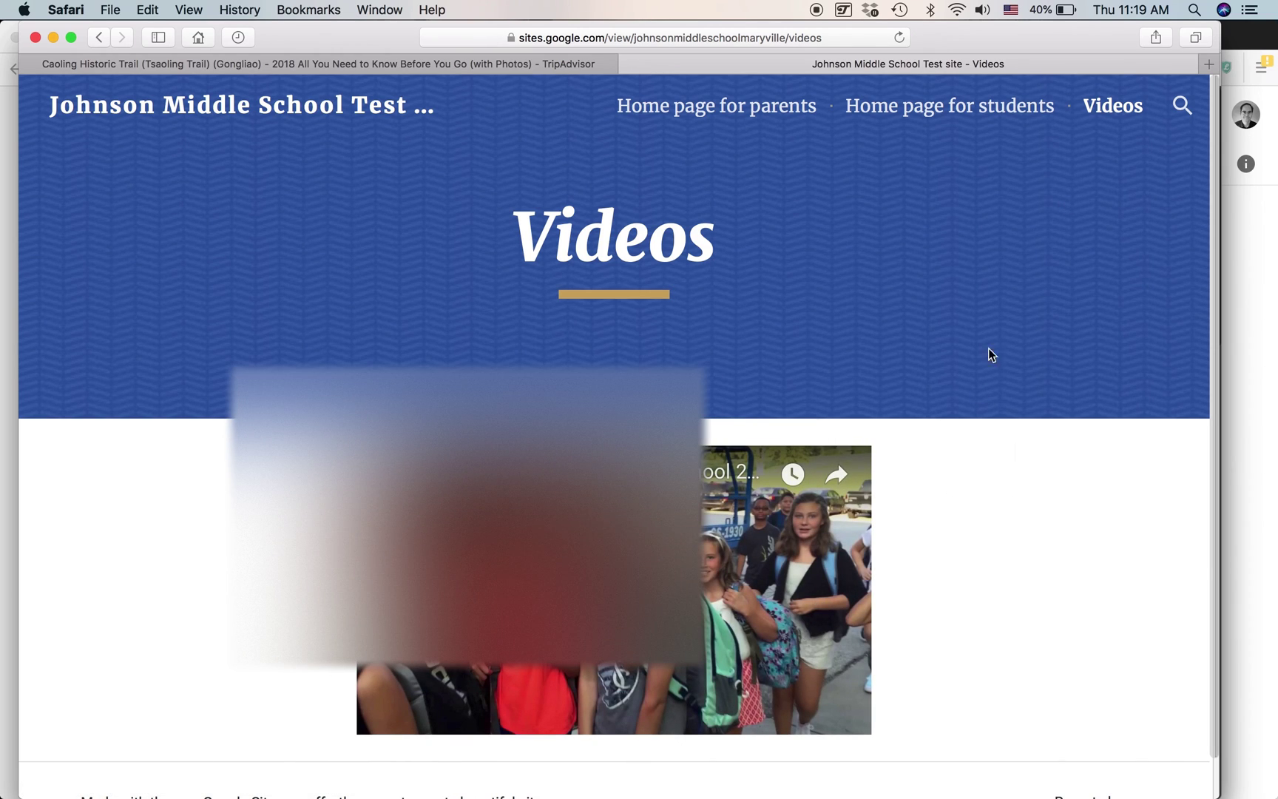
left_click(938, 116)
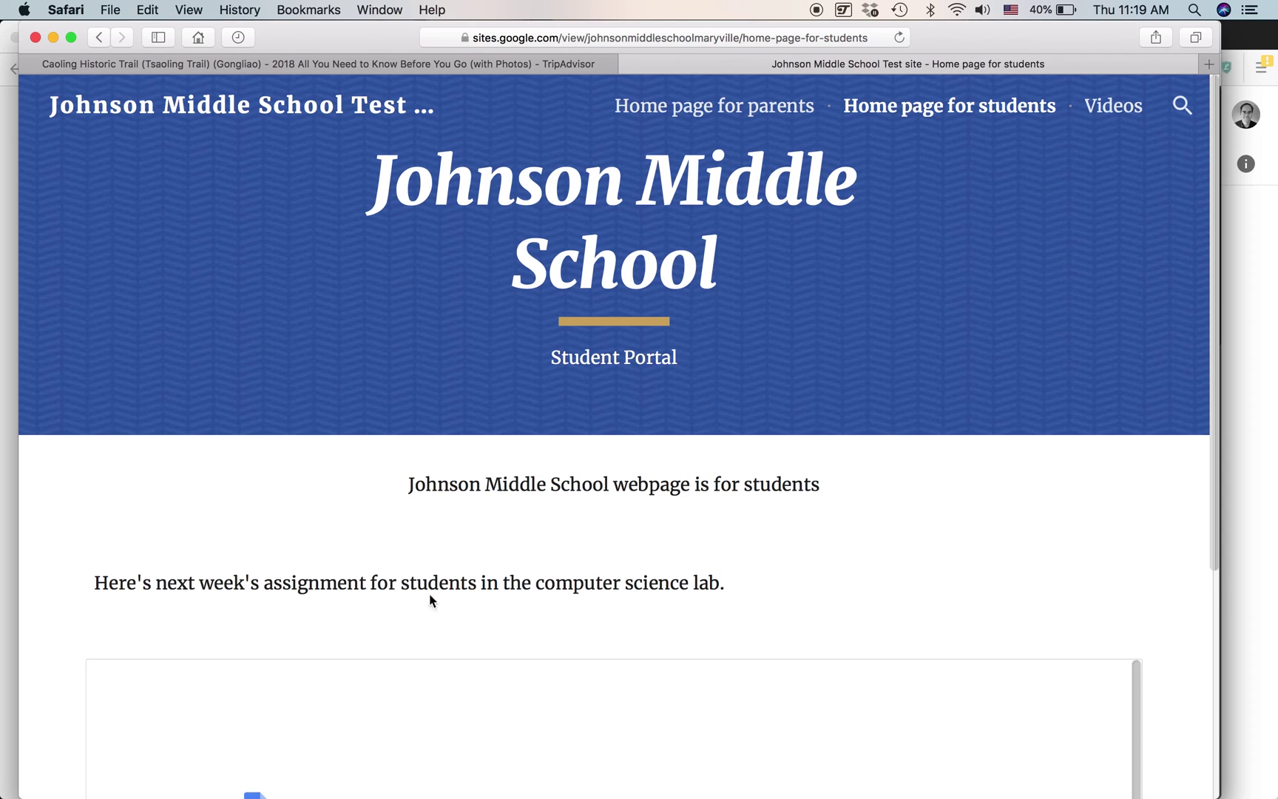
Find the embedded Google Doc showing 'You need permission', then switch to Firefox with Google Drive.
scroll(955, 510, "down", 5)
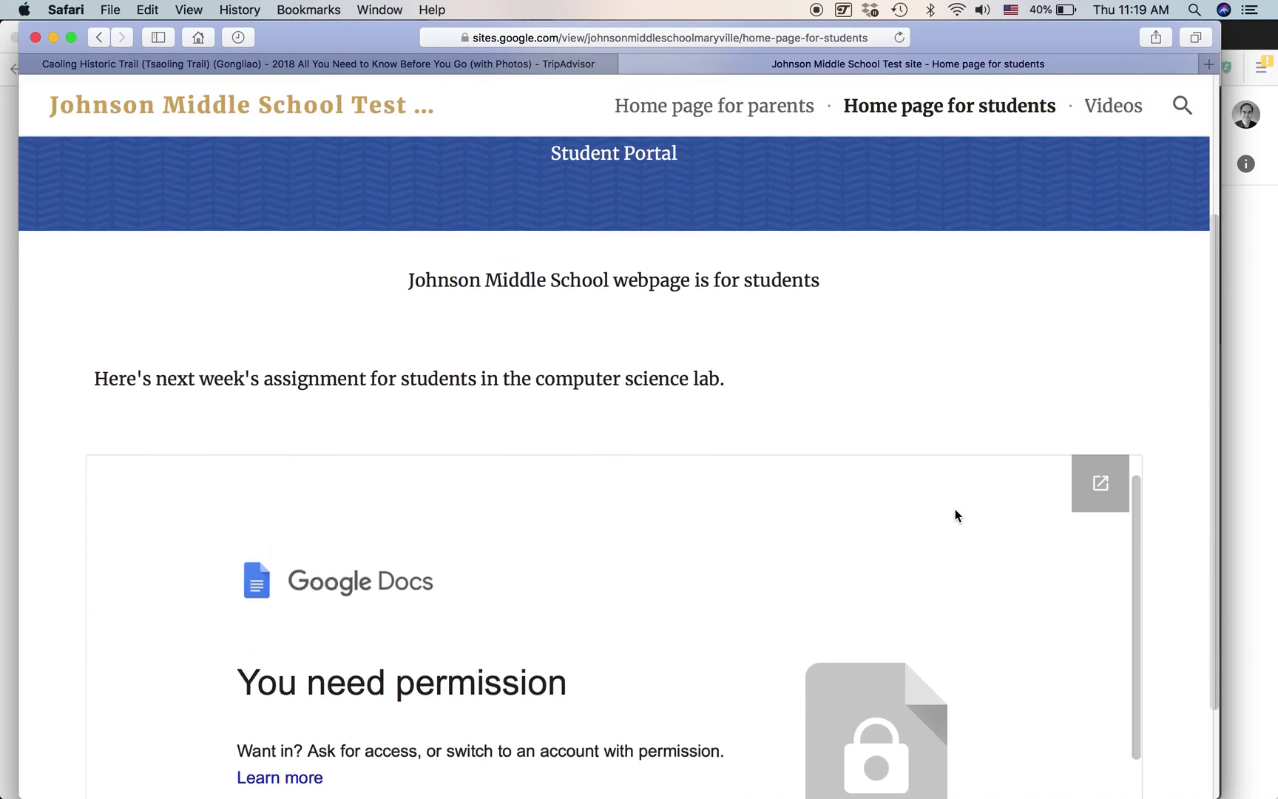
scroll(955, 508, "down", 2)
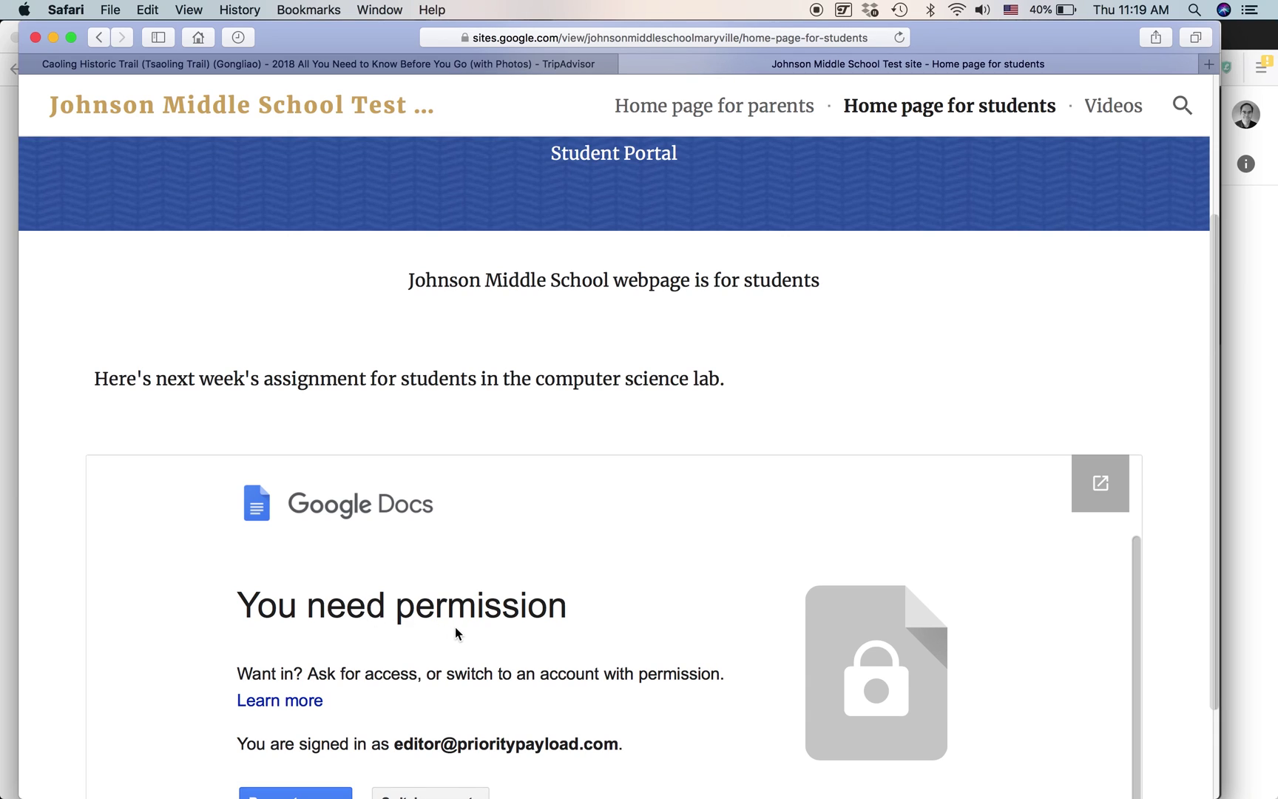
scroll(455, 626, "up", 1)
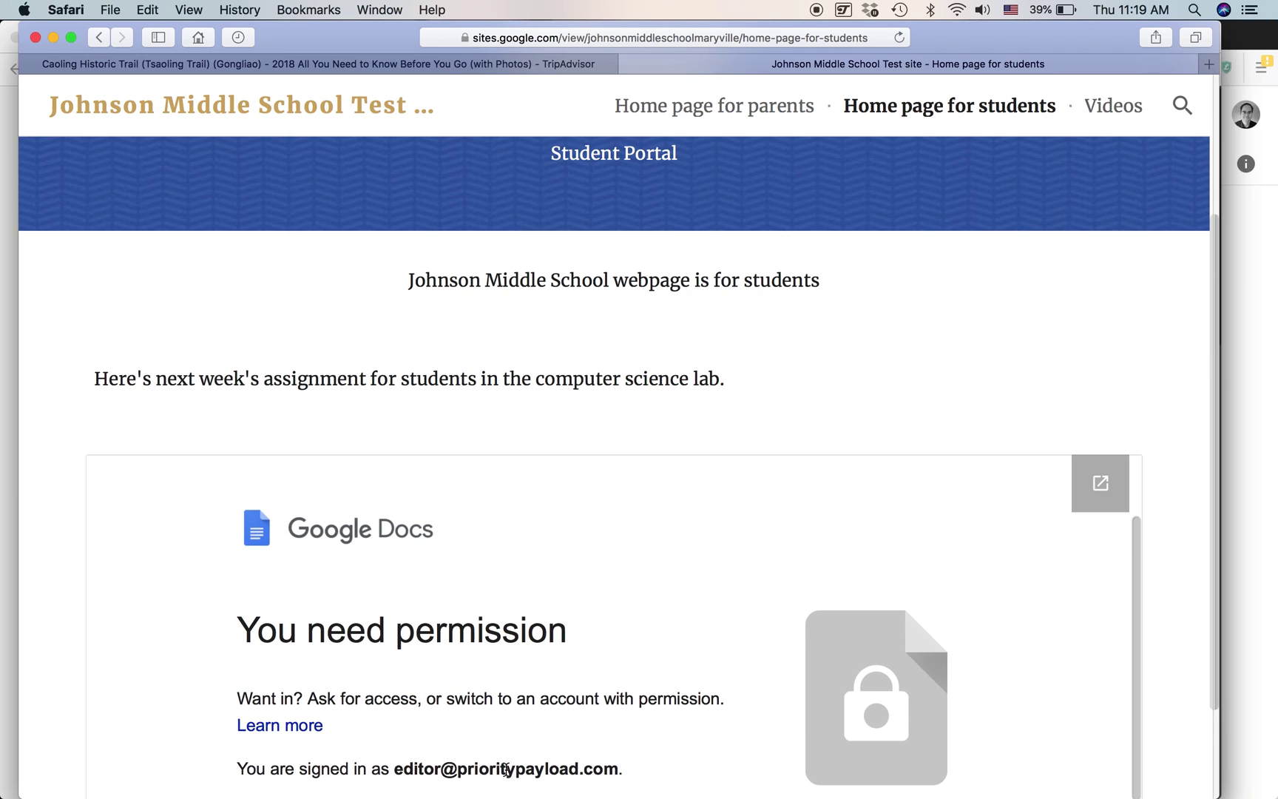
scroll(618, 670, "up", 3)
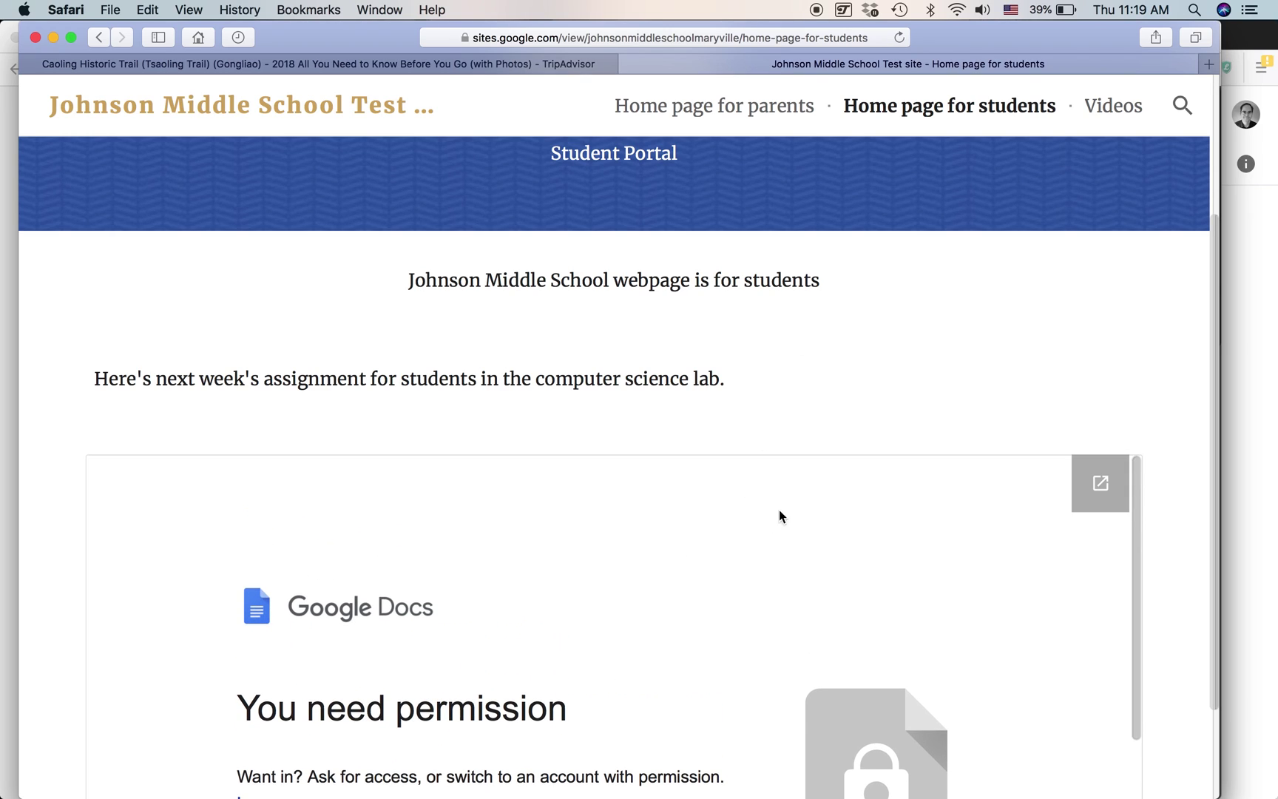
scroll(963, 340, "up", 3)
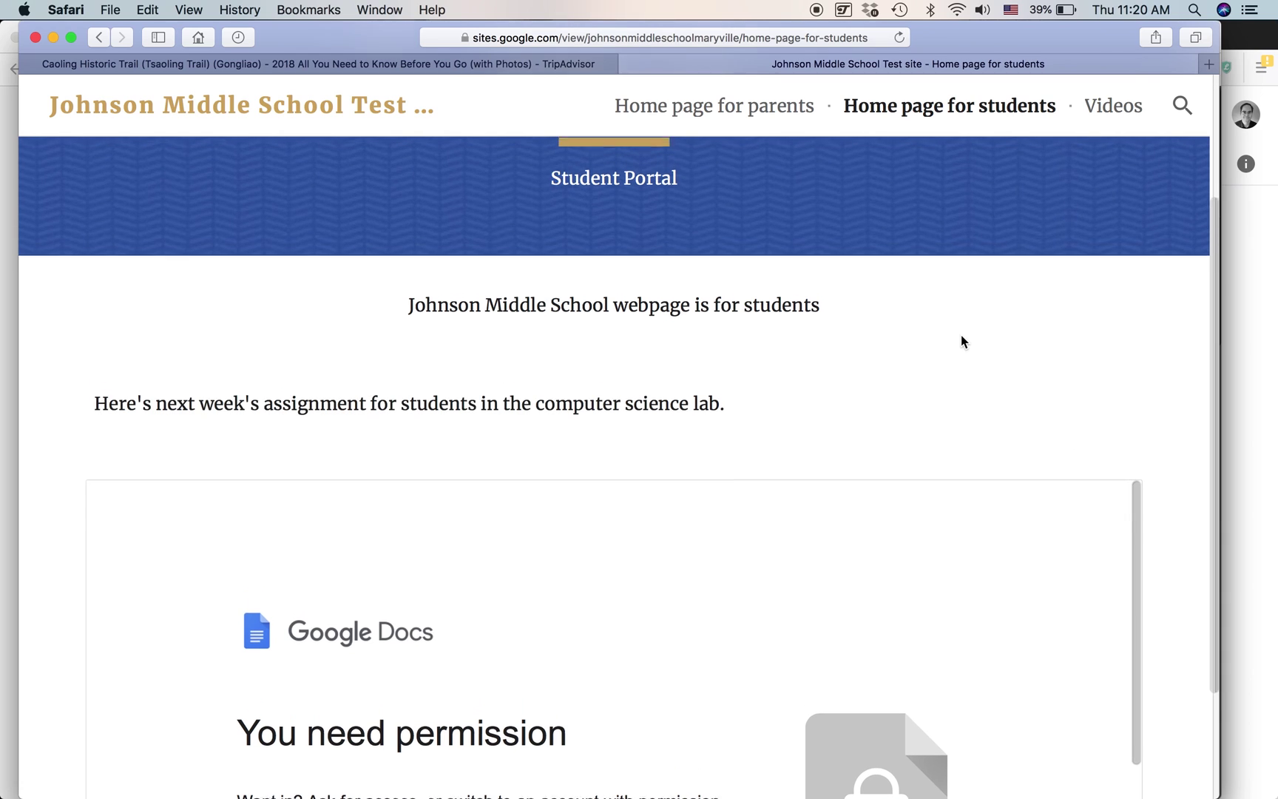
scroll(963, 341, "up", 2)
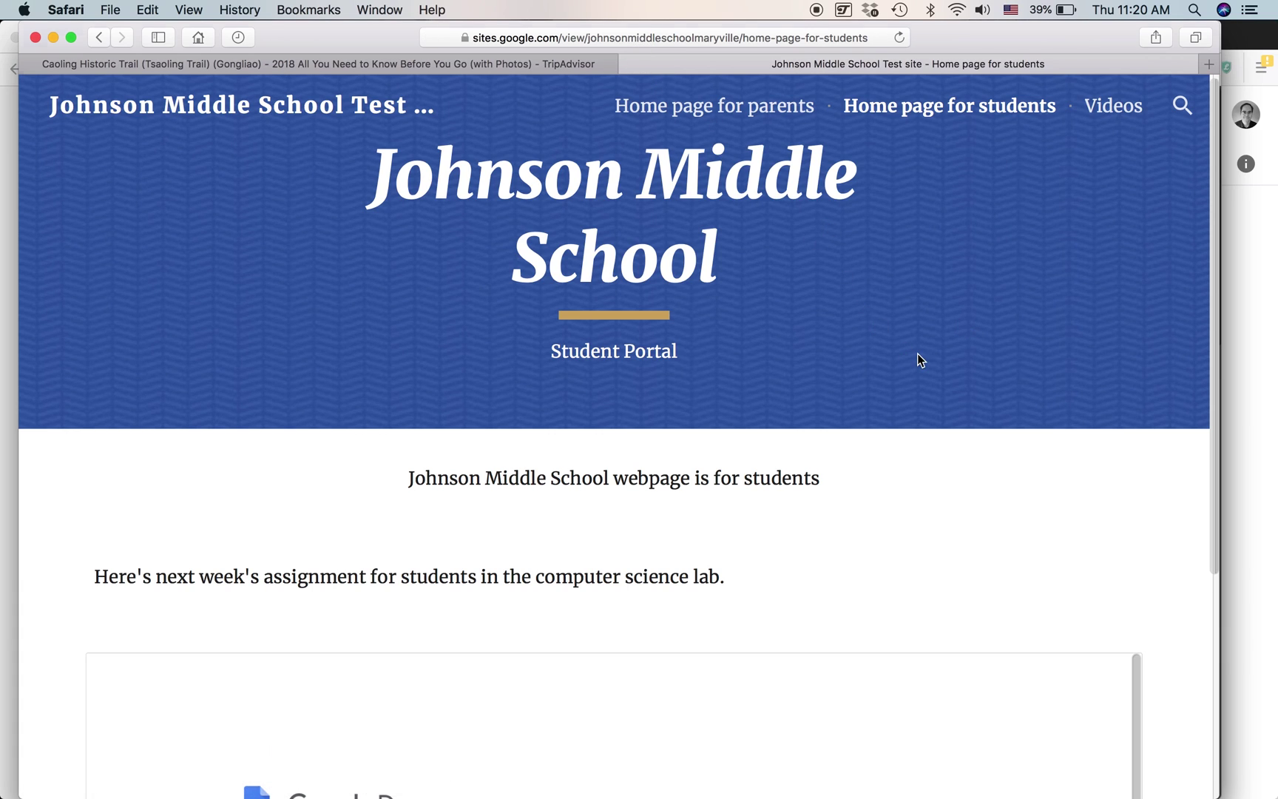
scroll(917, 360, "down", 7)
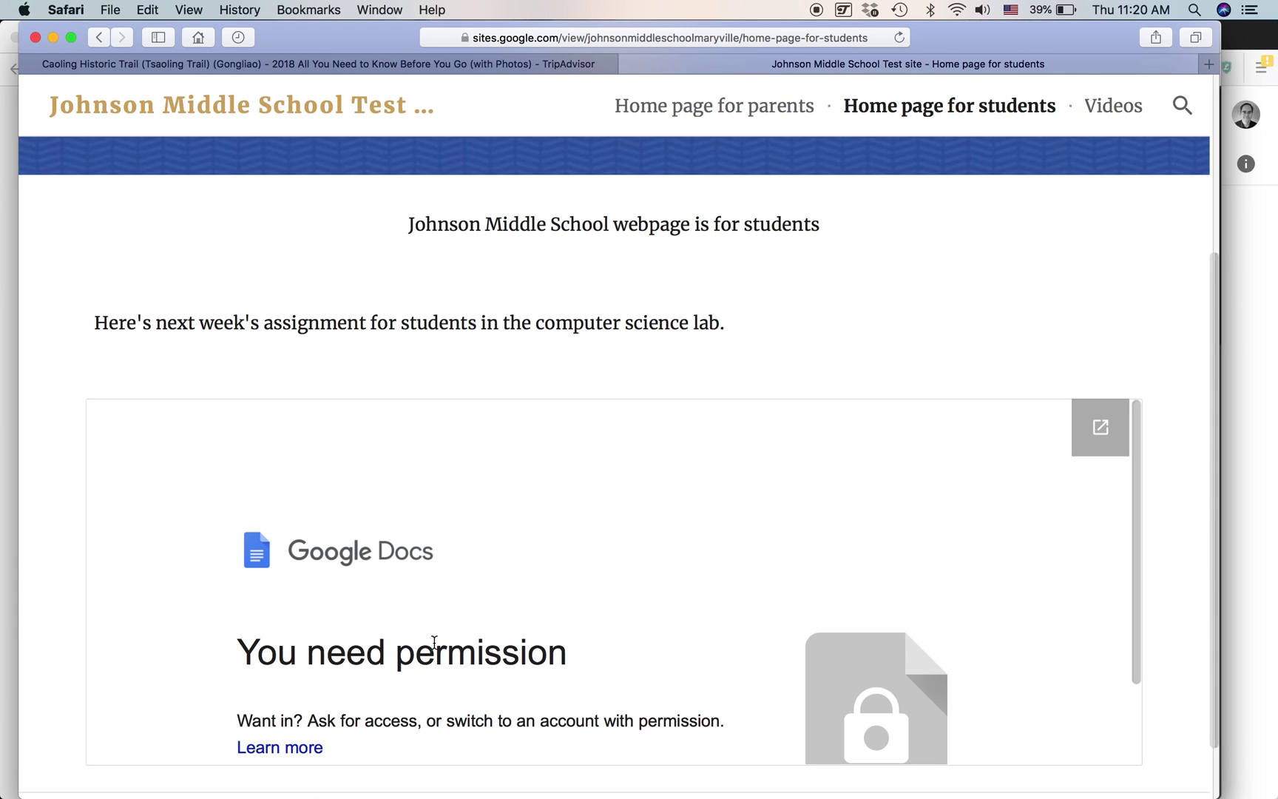
scroll(865, 454, "up", 5)
scroll(864, 454, "up", 2)
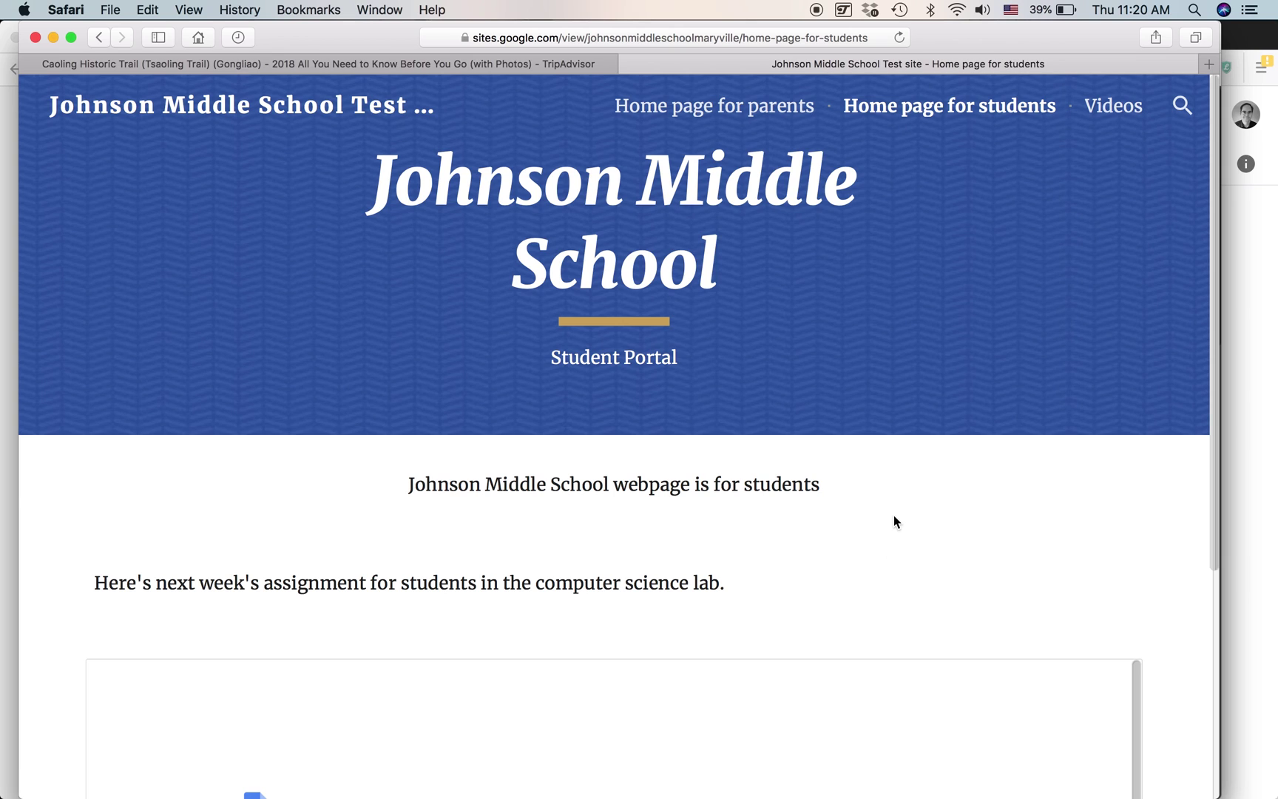
scroll(893, 520, "down", 2)
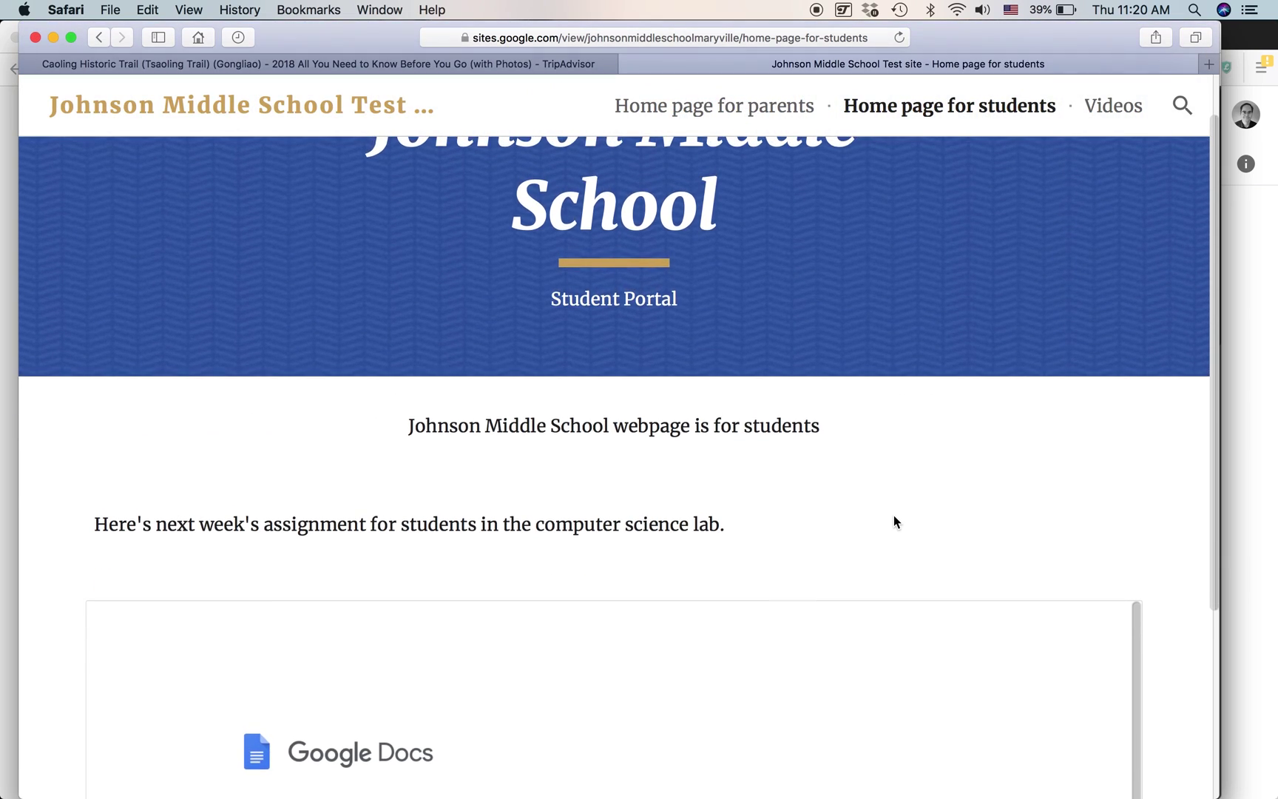
scroll(894, 516, "up", 2)
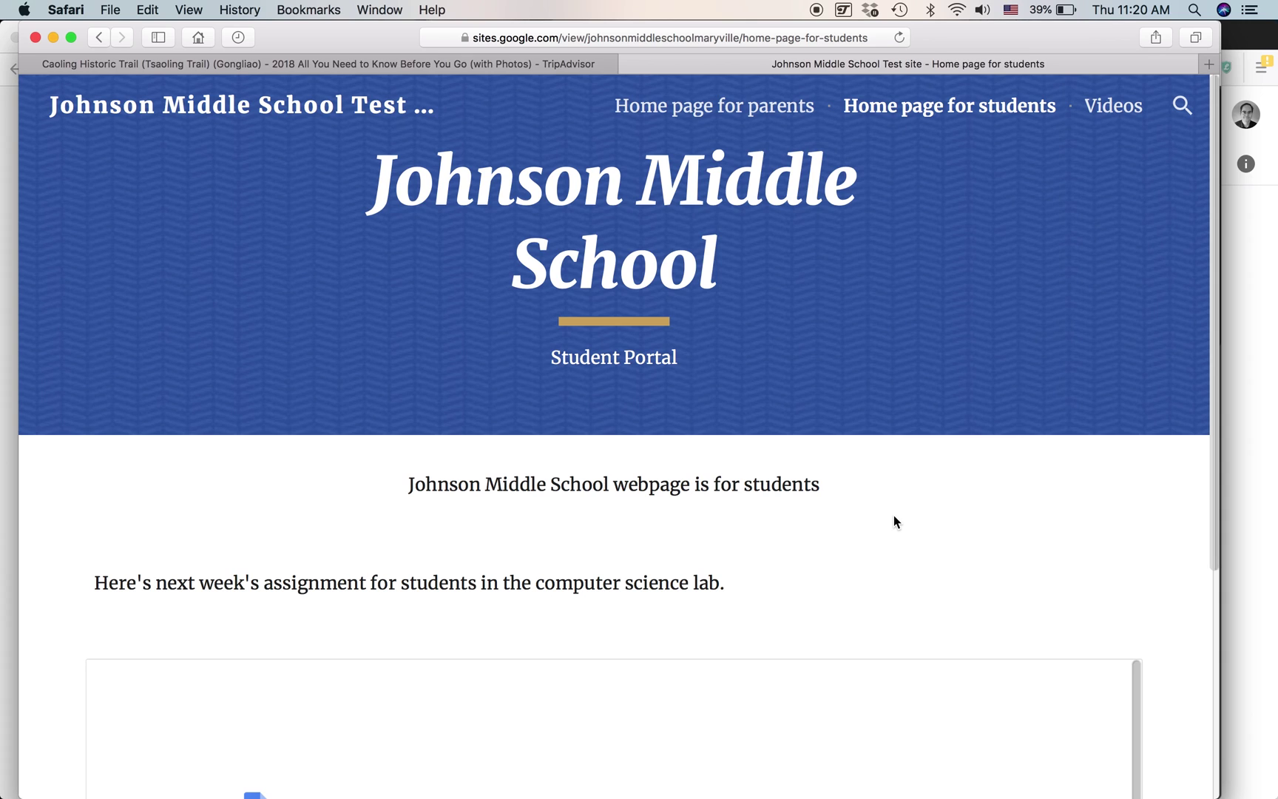
key("super+Tab")
key("super+Tab")
key("super+Tab")
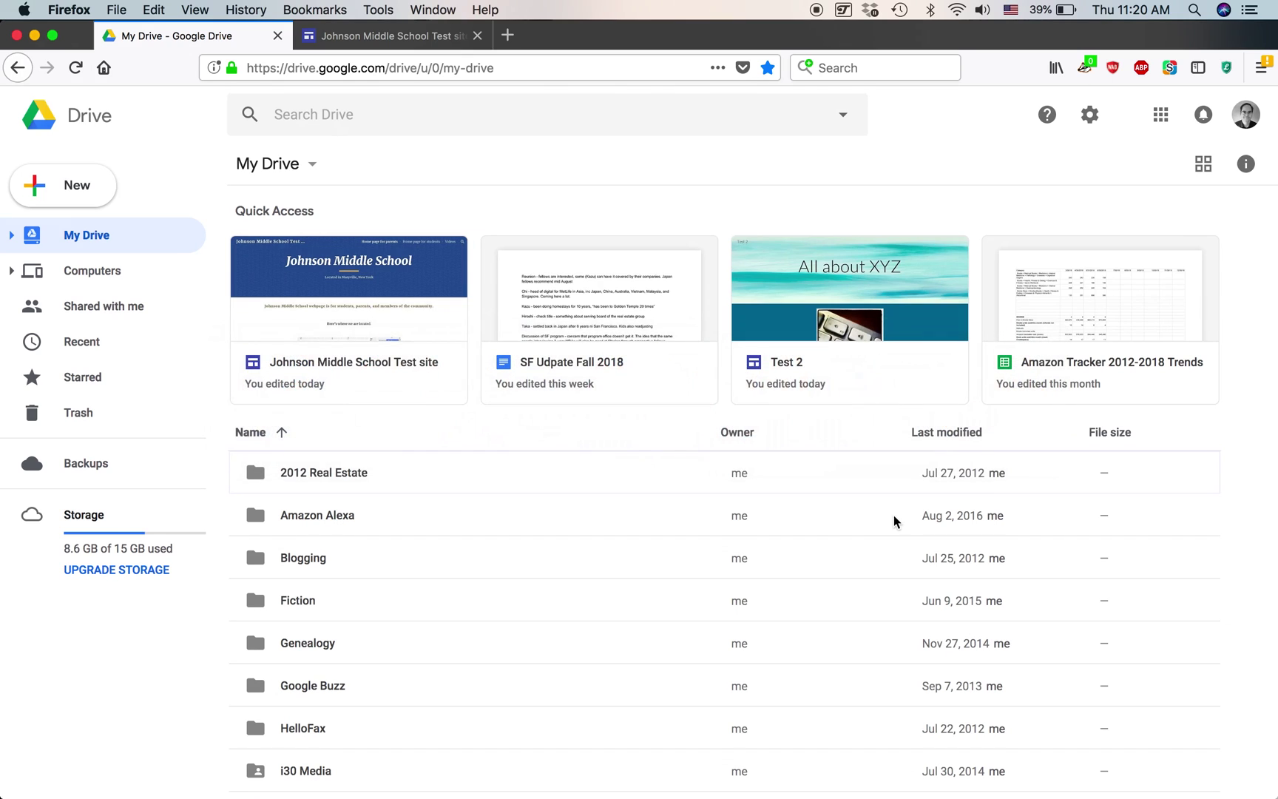
Return to the Johnson Middle School Test site editor and scroll to the embedded document.
left_click(362, 36)
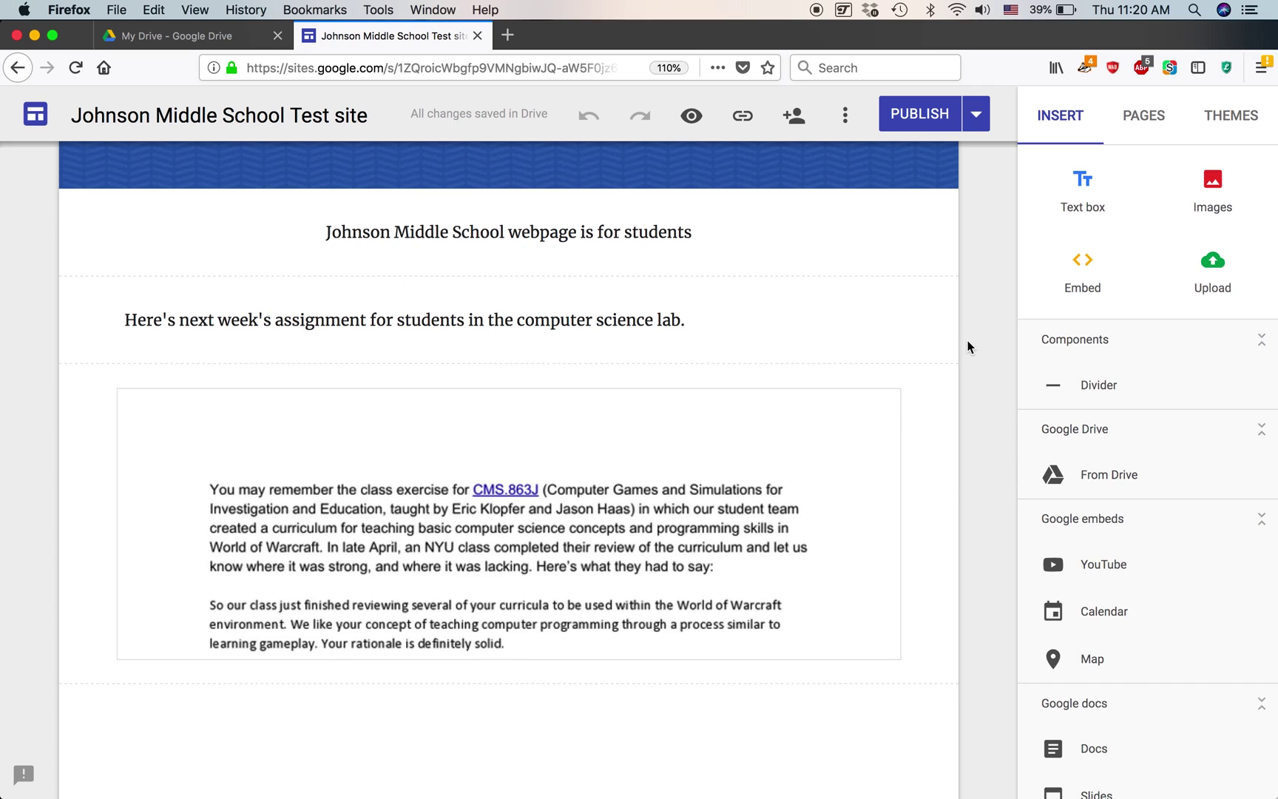
scroll(969, 347, "up", 5)
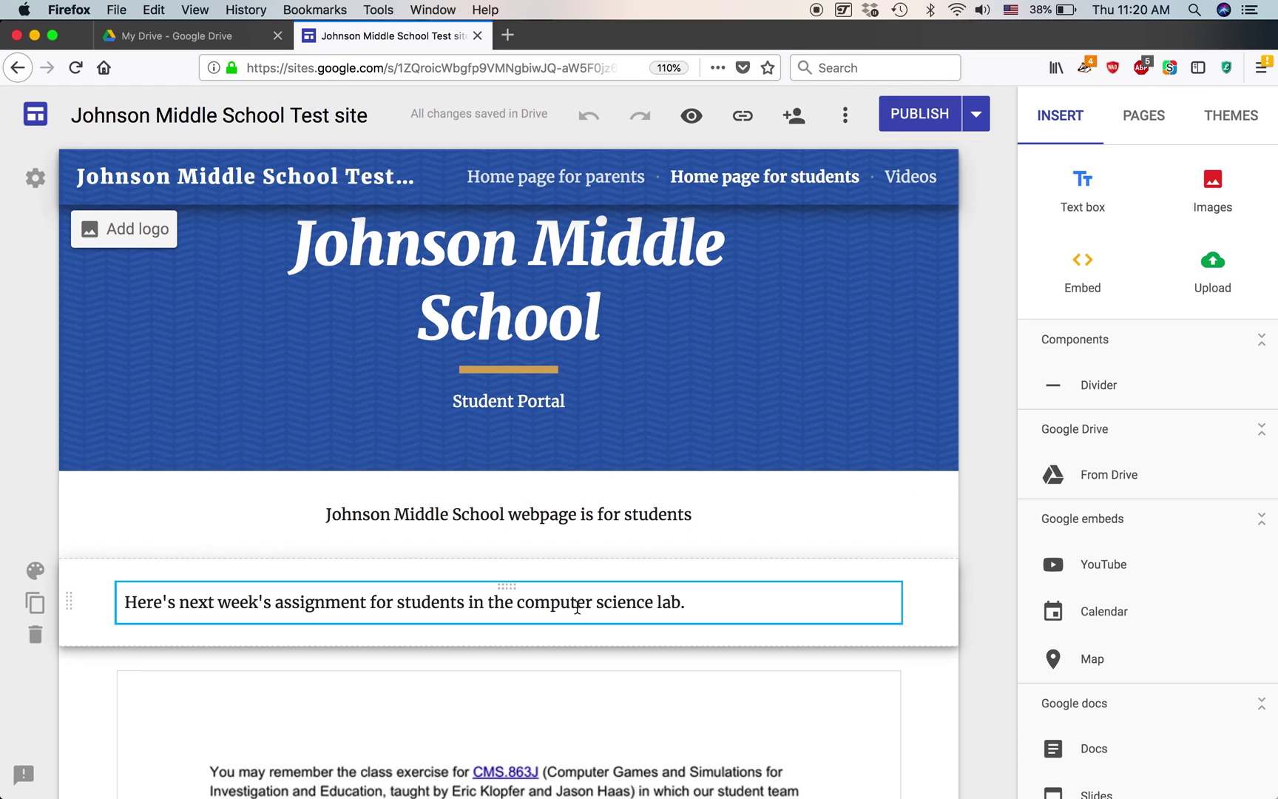
scroll(726, 577, "down", 5)
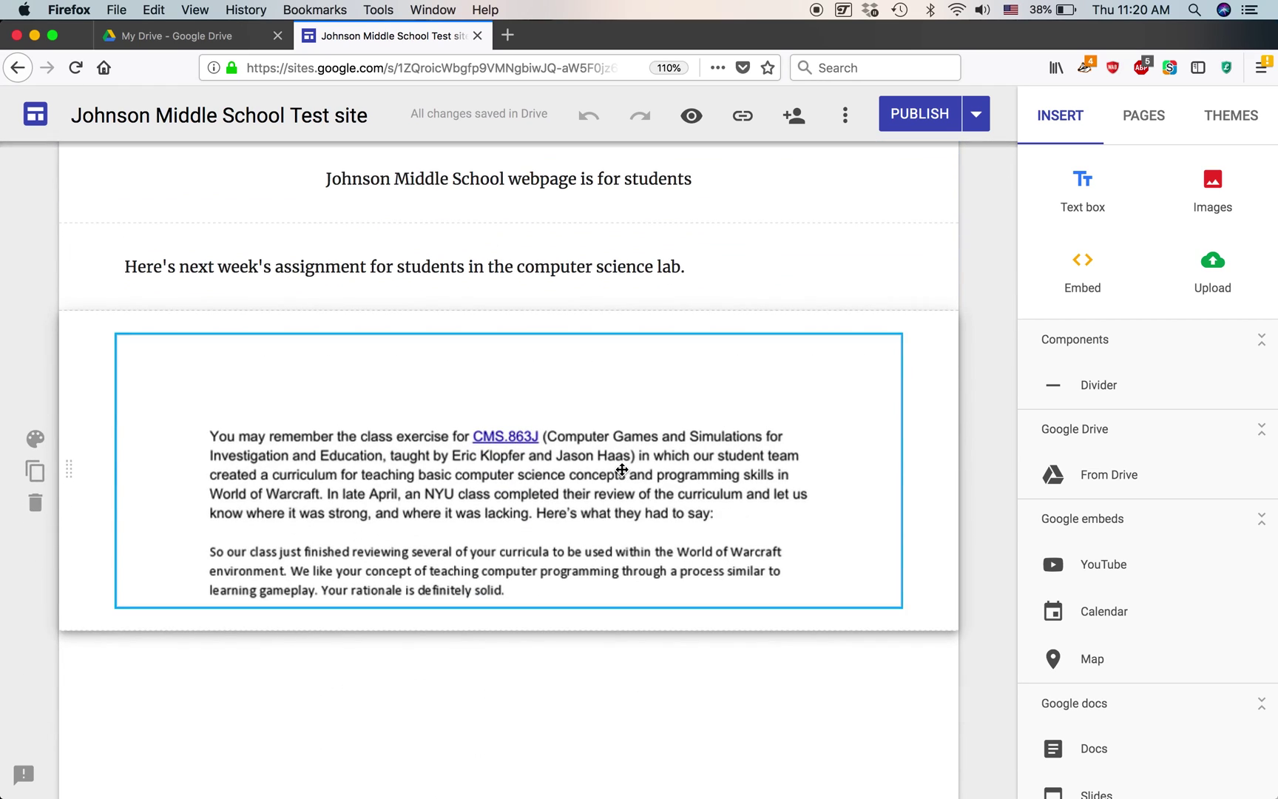
Select the embedded assignment document, then switch to the My Drive tab.
left_click(621, 470)
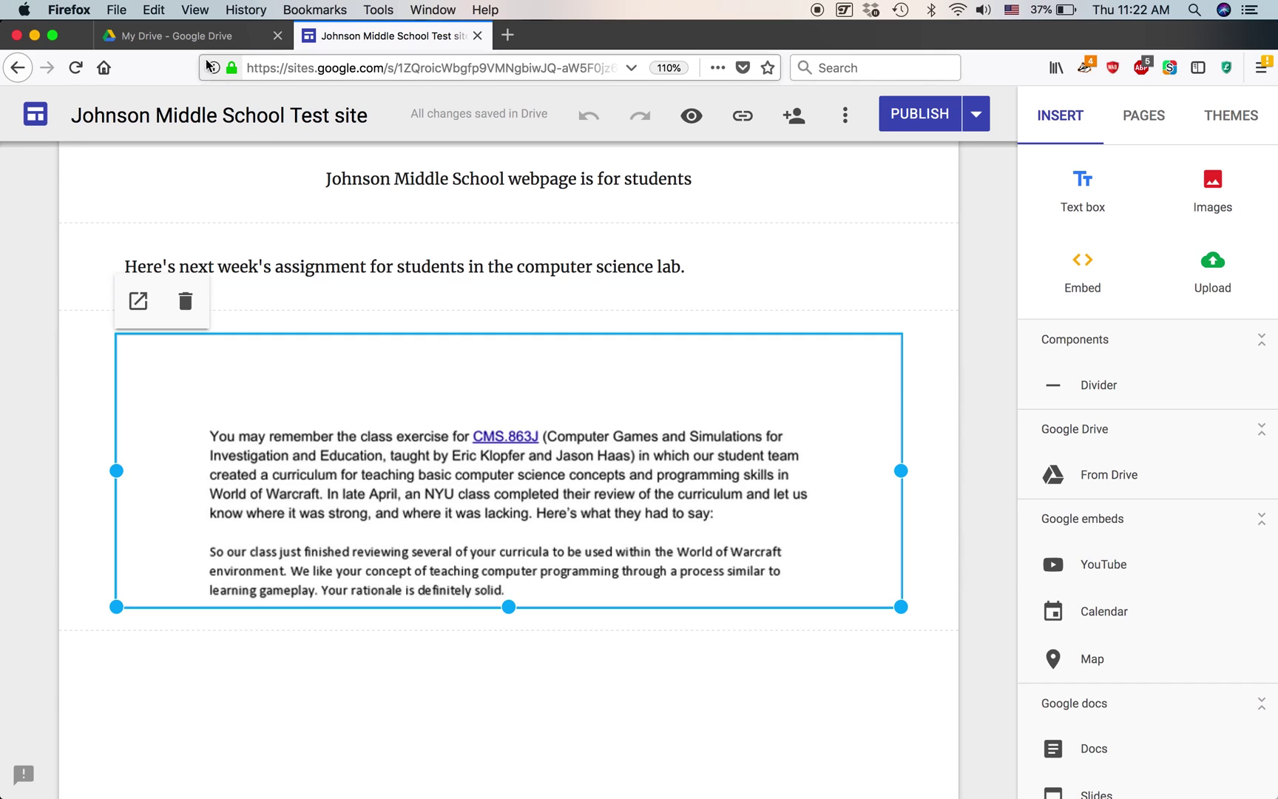
left_click(190, 37)
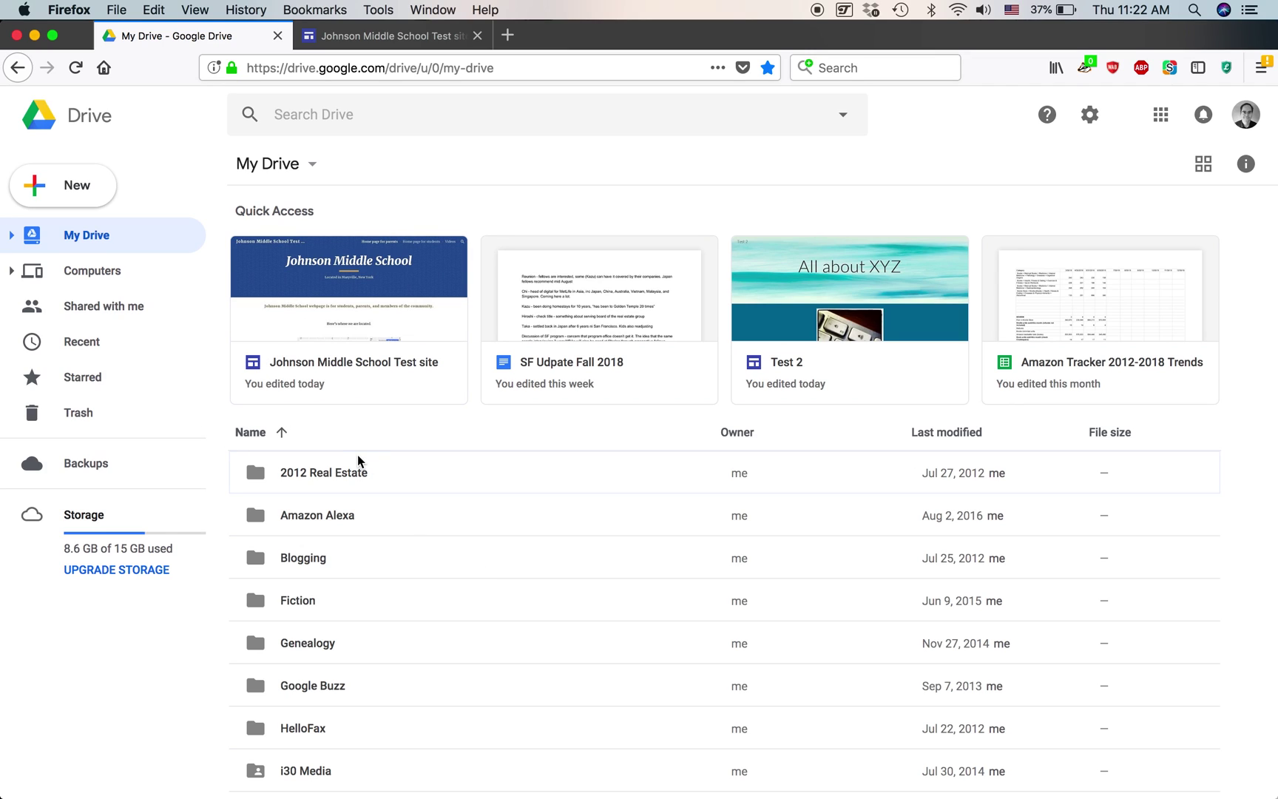
Glance back at the site editor, then return to the Google Drive file list.
left_click(400, 35)
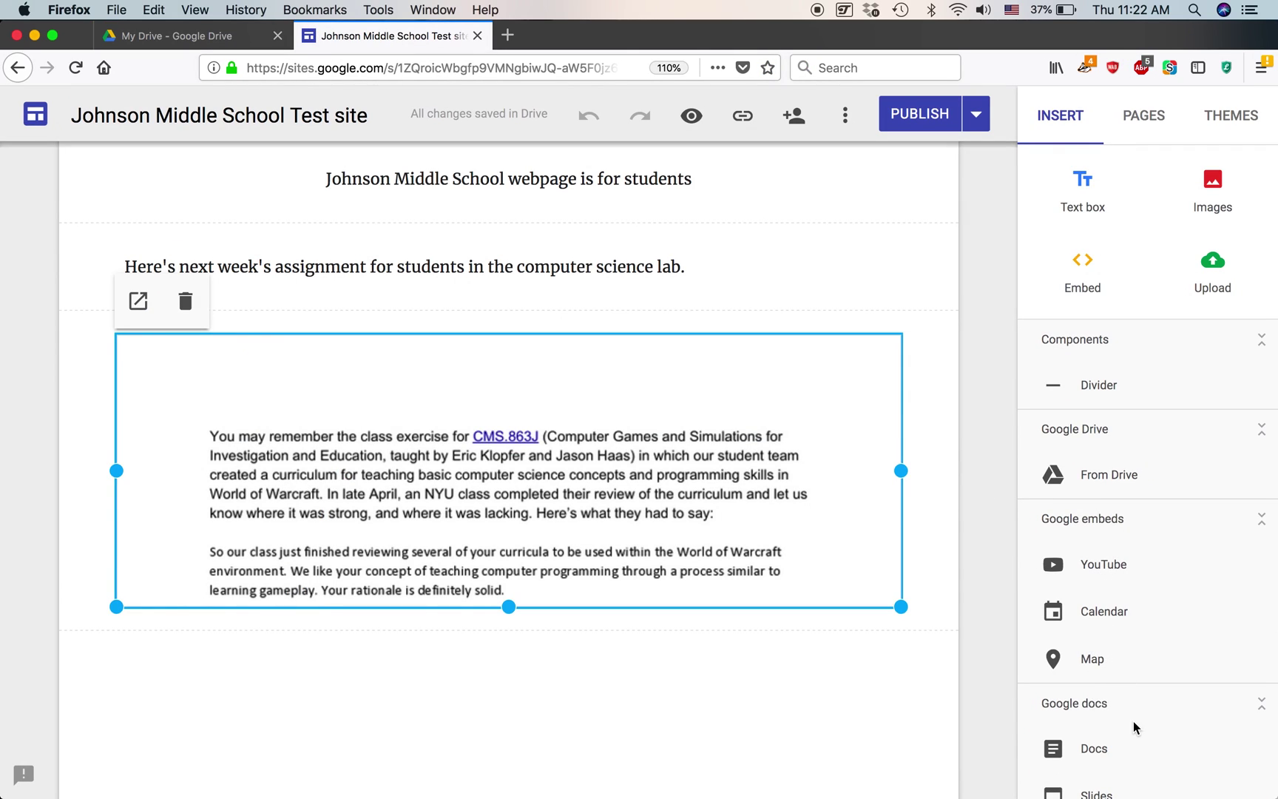
scroll(1133, 725, "down", 3)
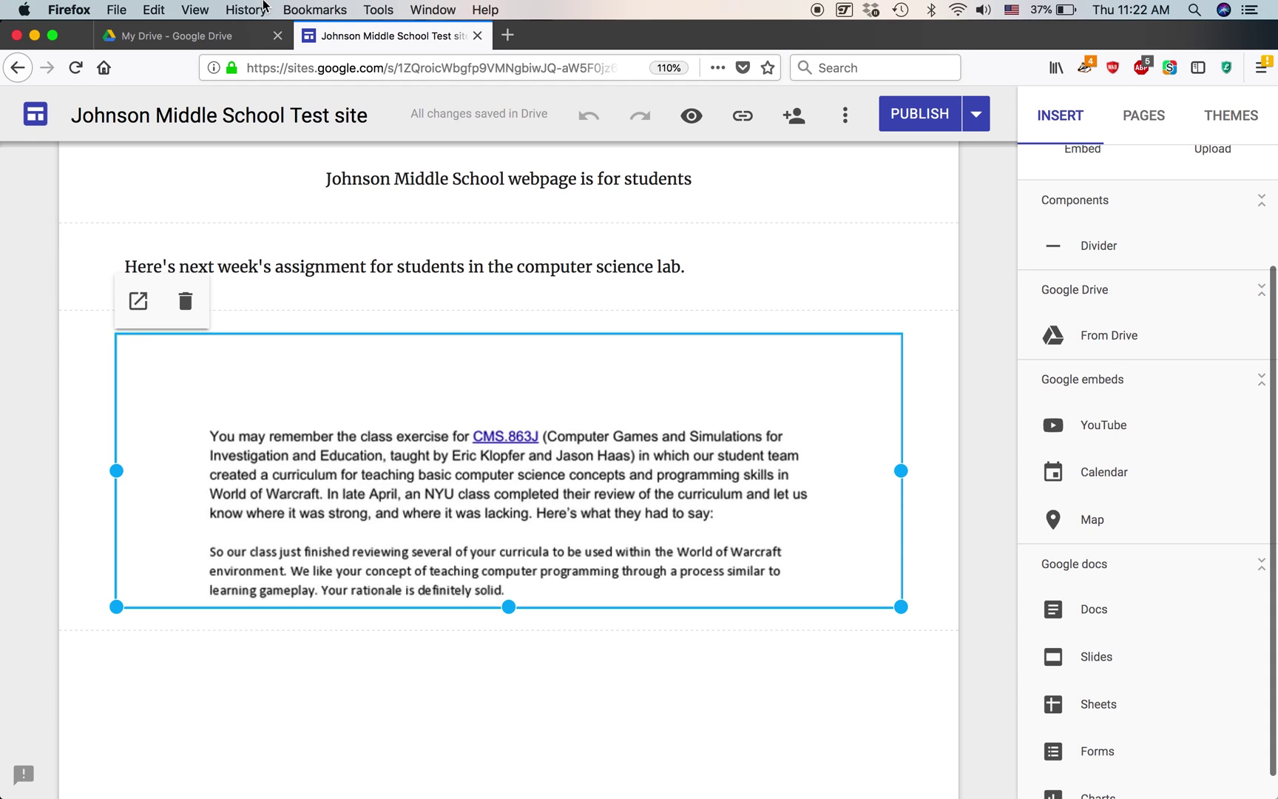
left_click(221, 35)
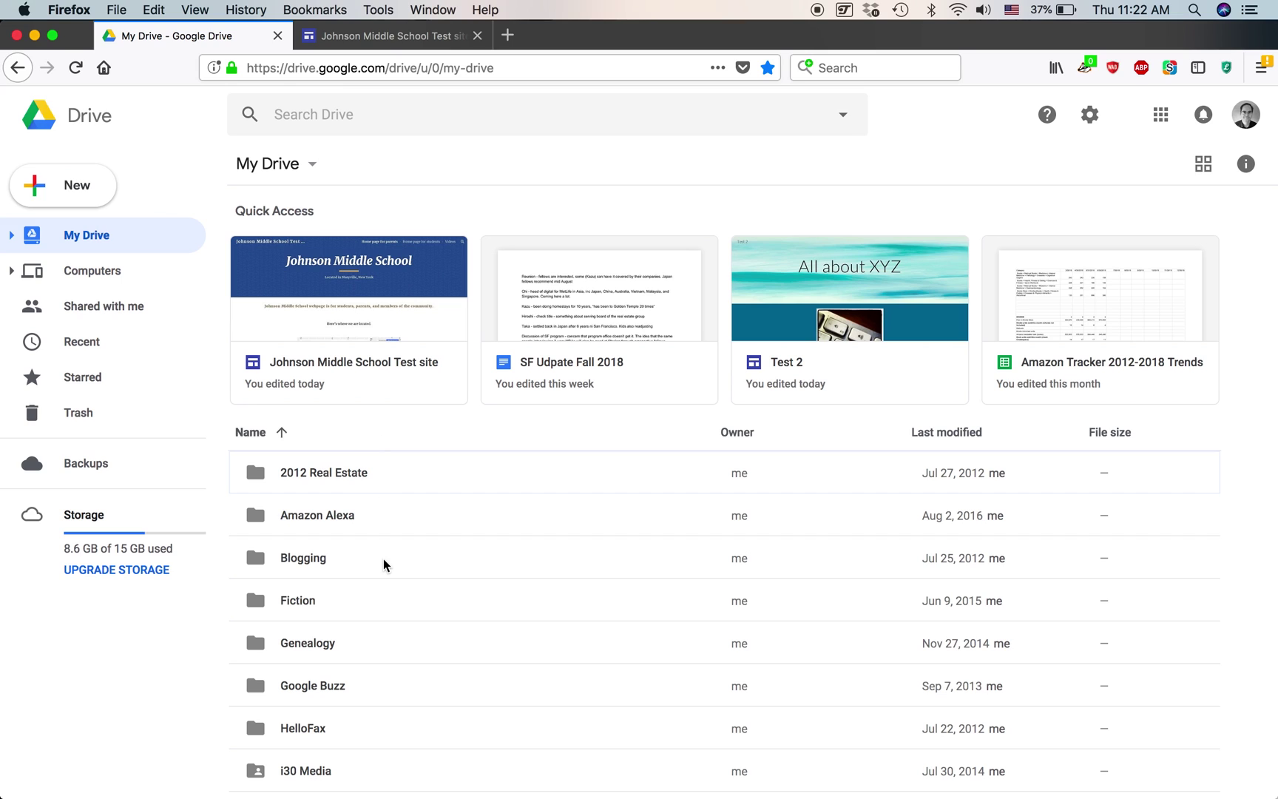
scroll(397, 543, "down", 15)
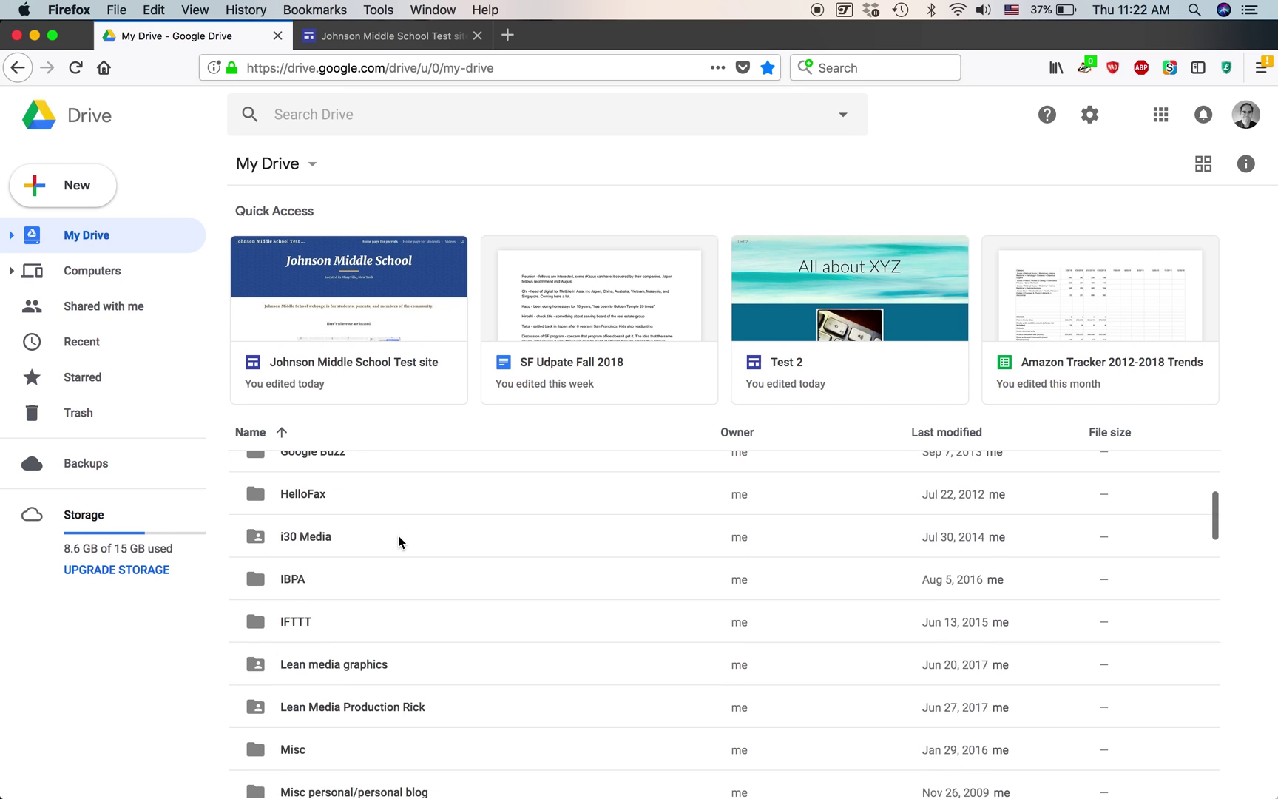
scroll(399, 536, "up", 15)
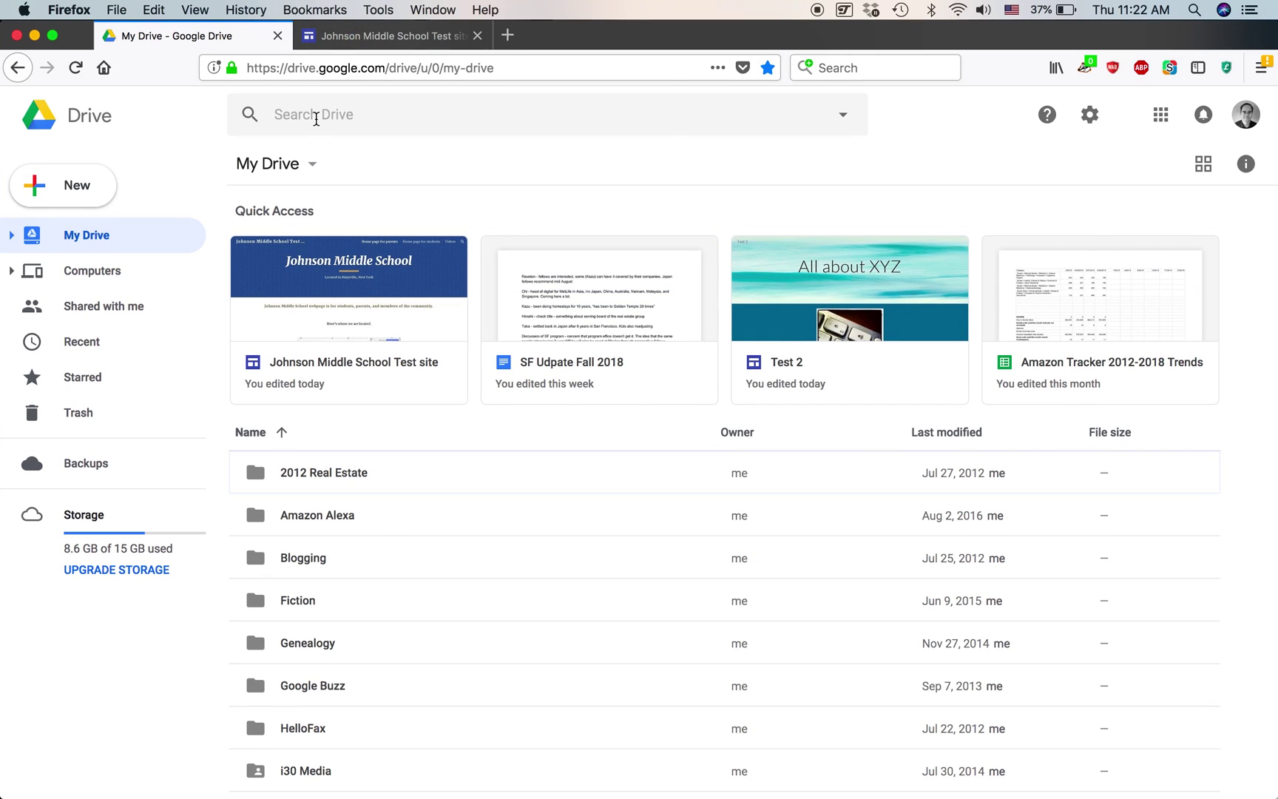
Search Drive for 'computer games' and open the CMS WoW Curriculum reaction document.
left_click(316, 116)
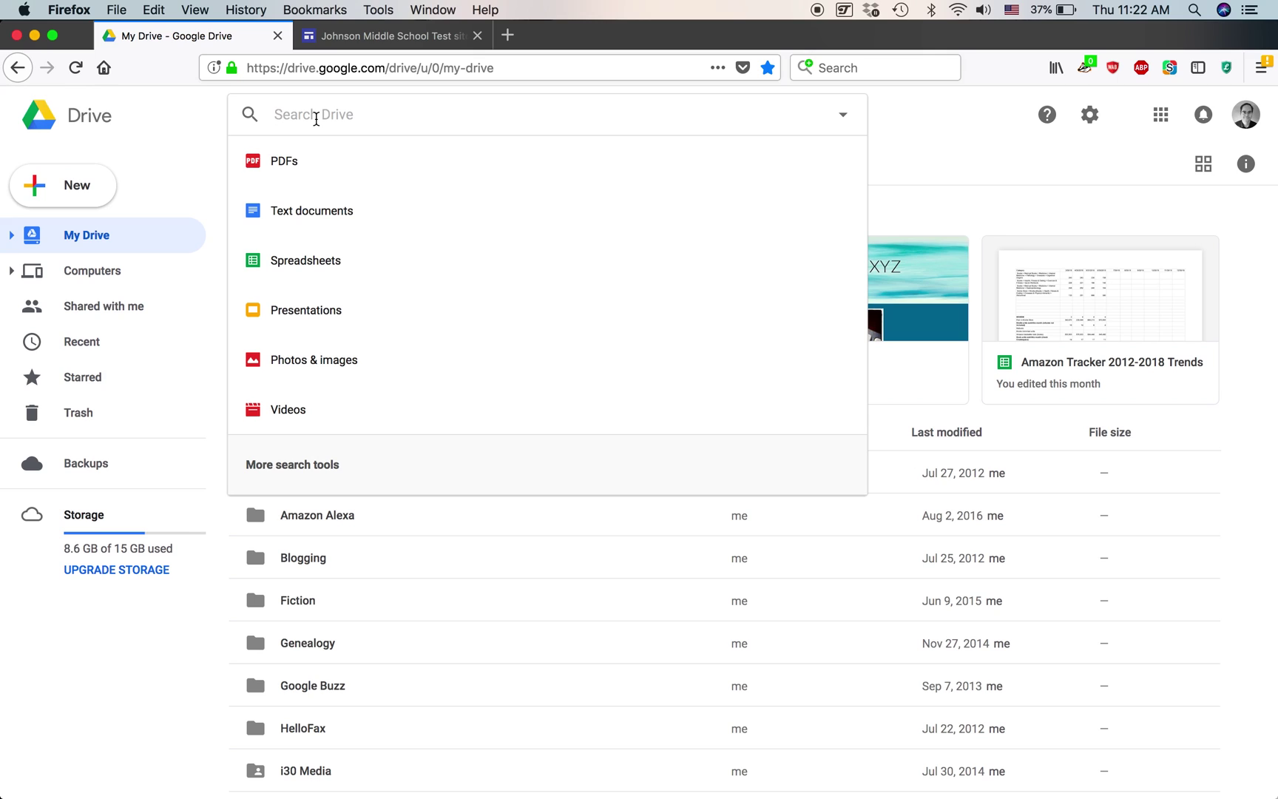
type("computer games")
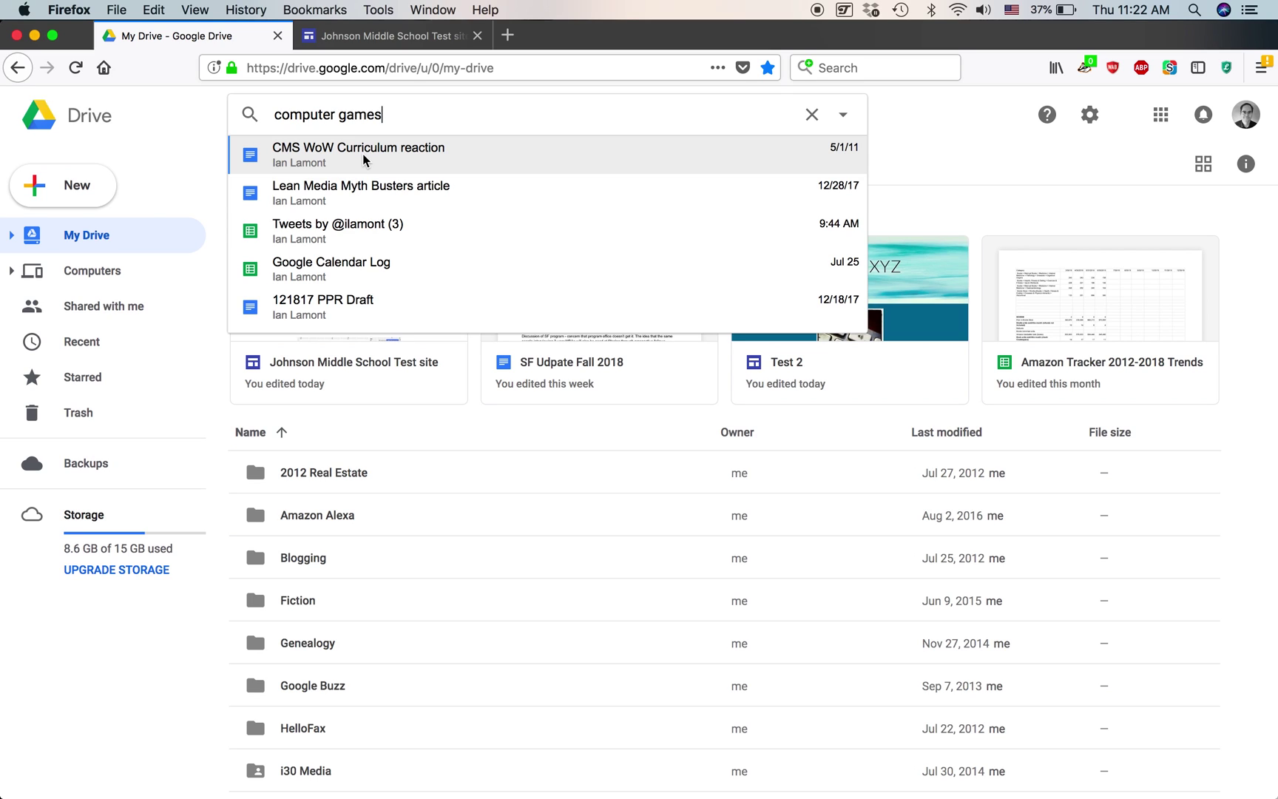
left_click(364, 158)
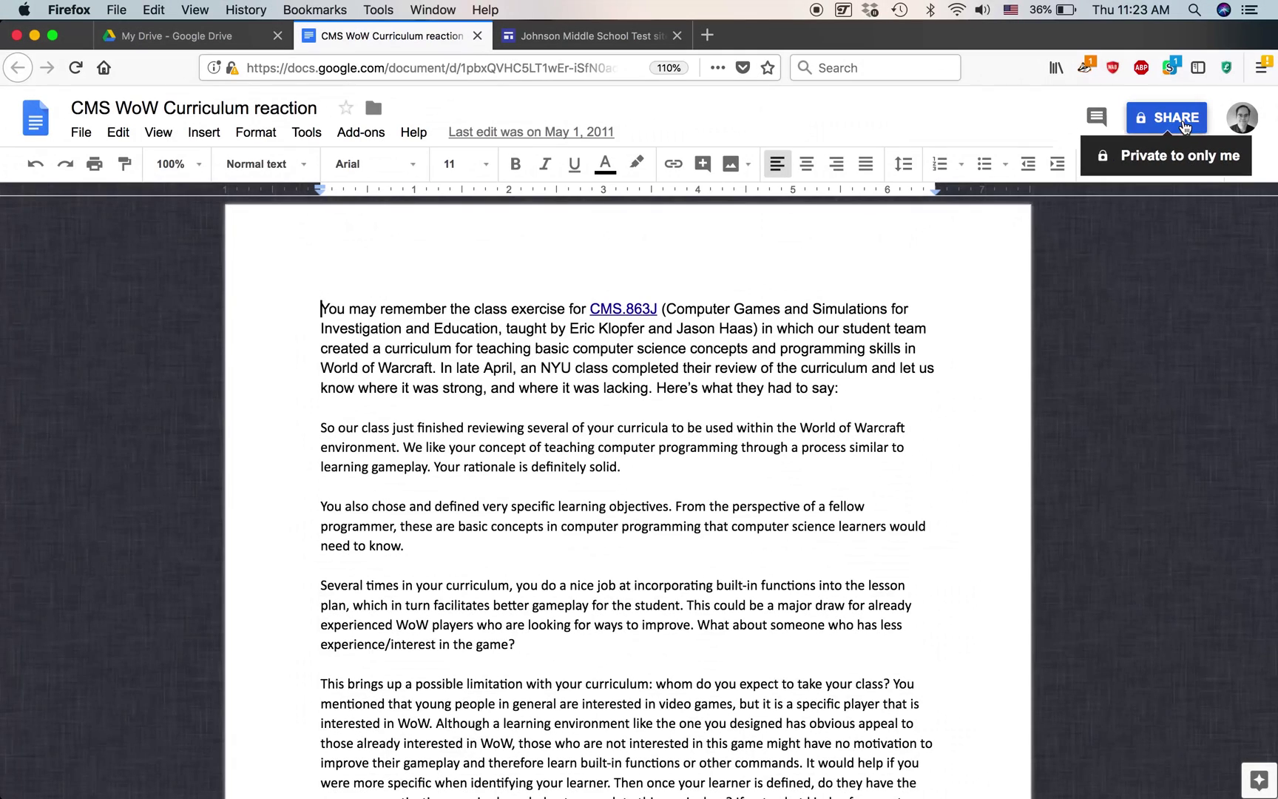
Add a contact as a share recipient by name from the suggestions, then switch to Safari.
left_click(1182, 120)
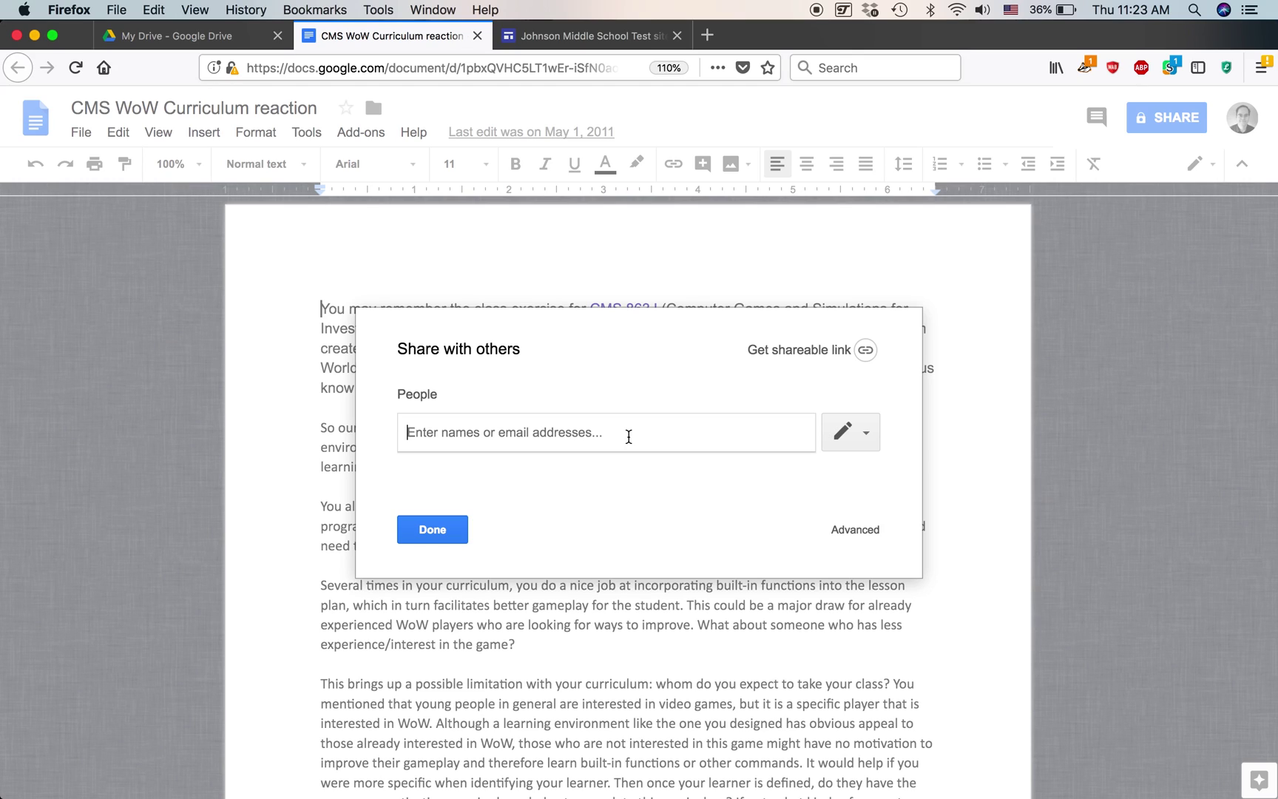
type("nic")
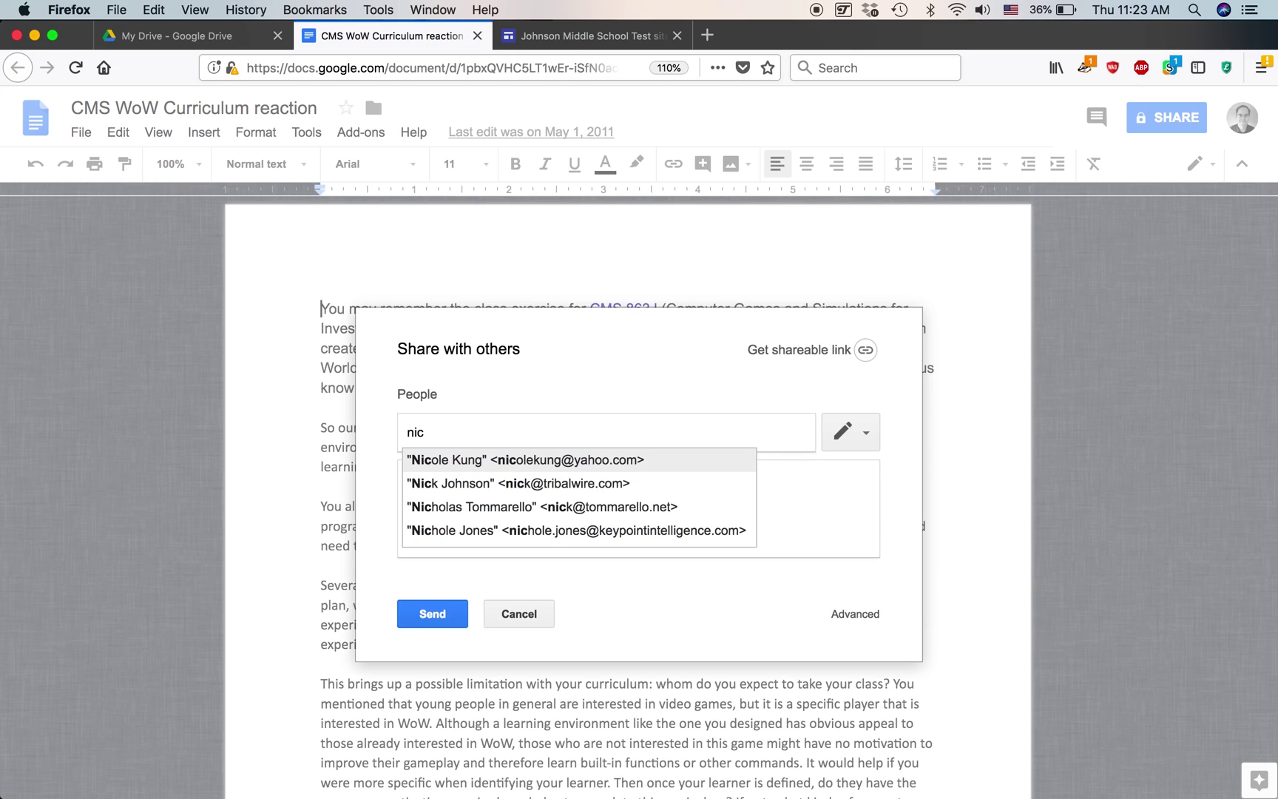
type("ole")
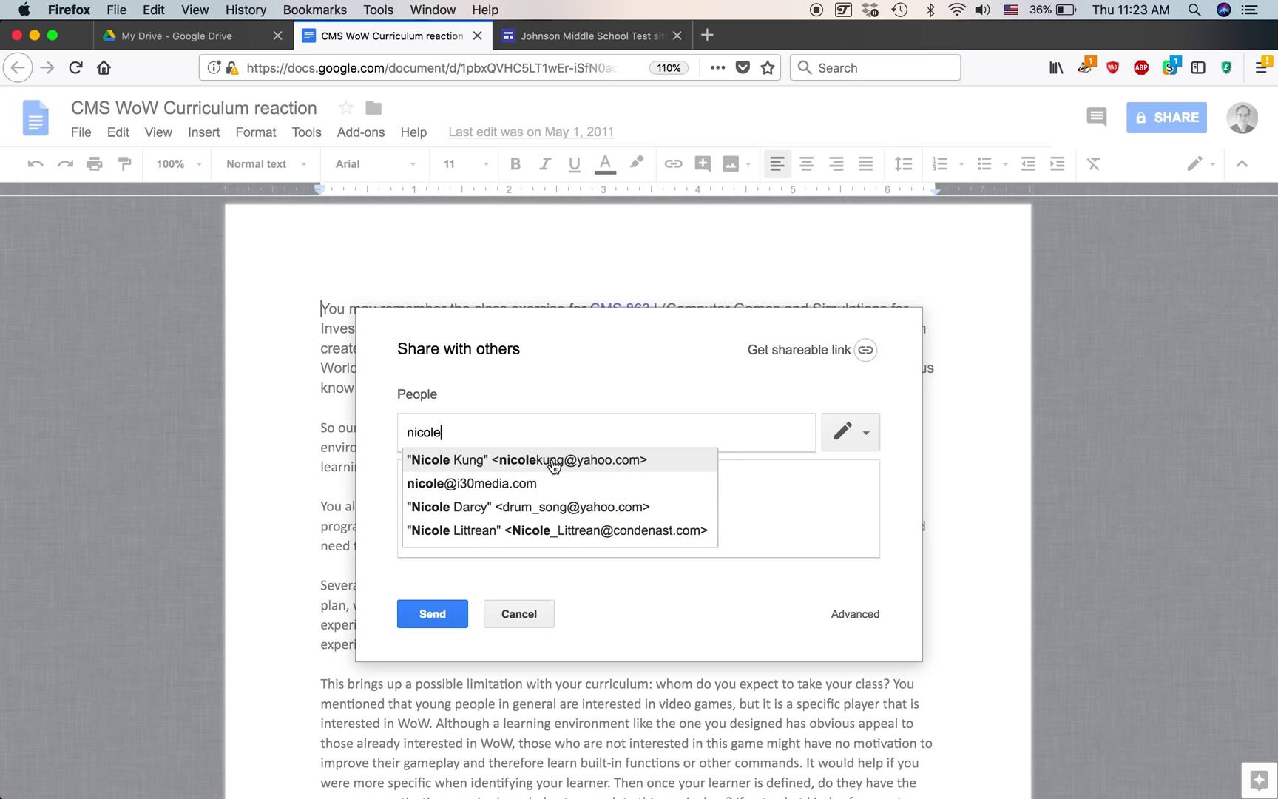
left_click(524, 482)
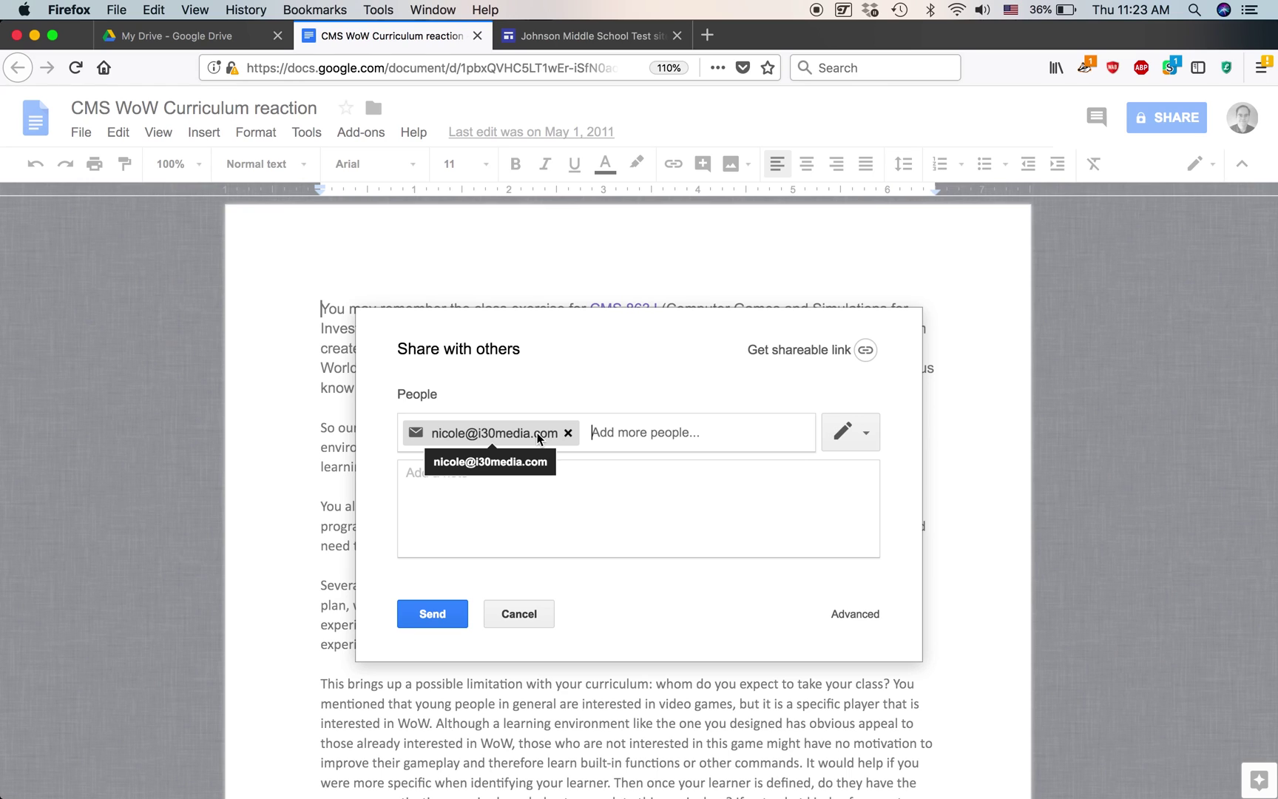
key("super+Tab")
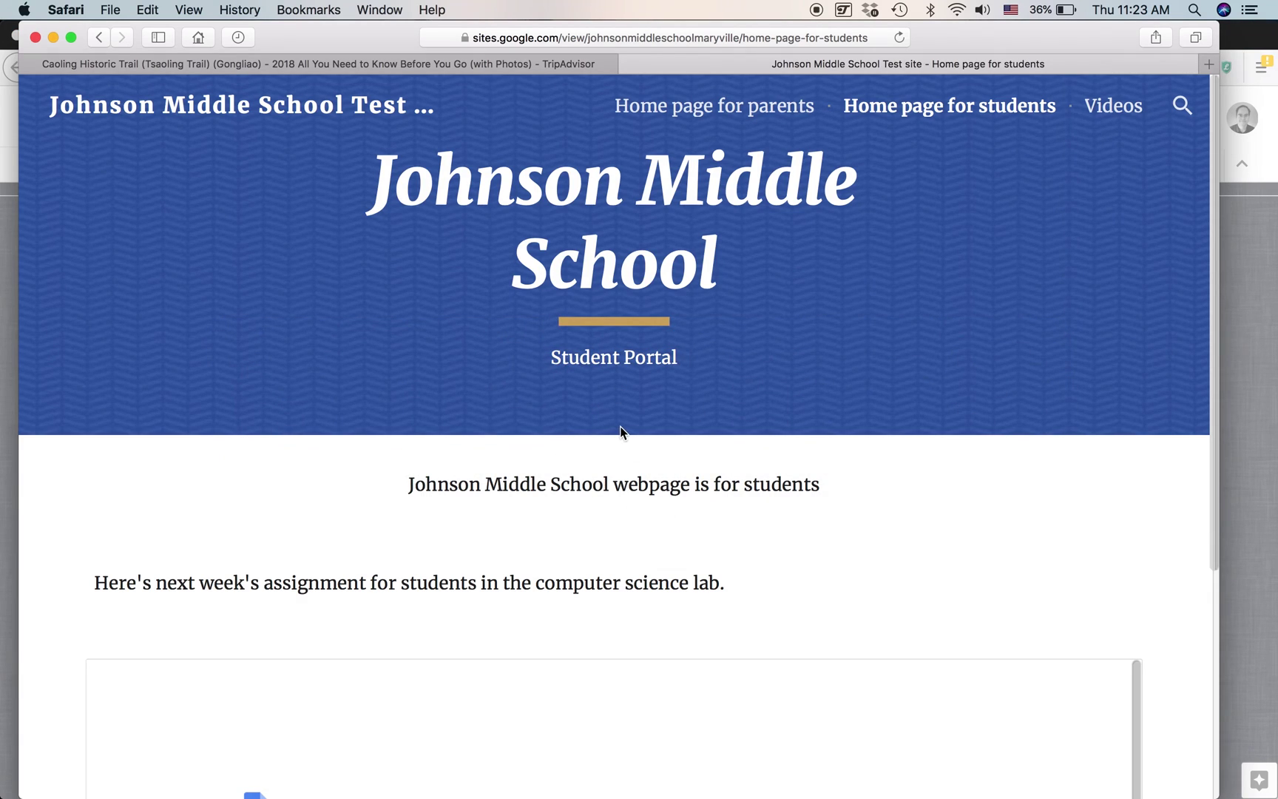
Check the embedded document preview on the published student page in Safari.
scroll(646, 528, "down", 3)
scroll(646, 528, "up", 3)
mouse_move(653, 691)
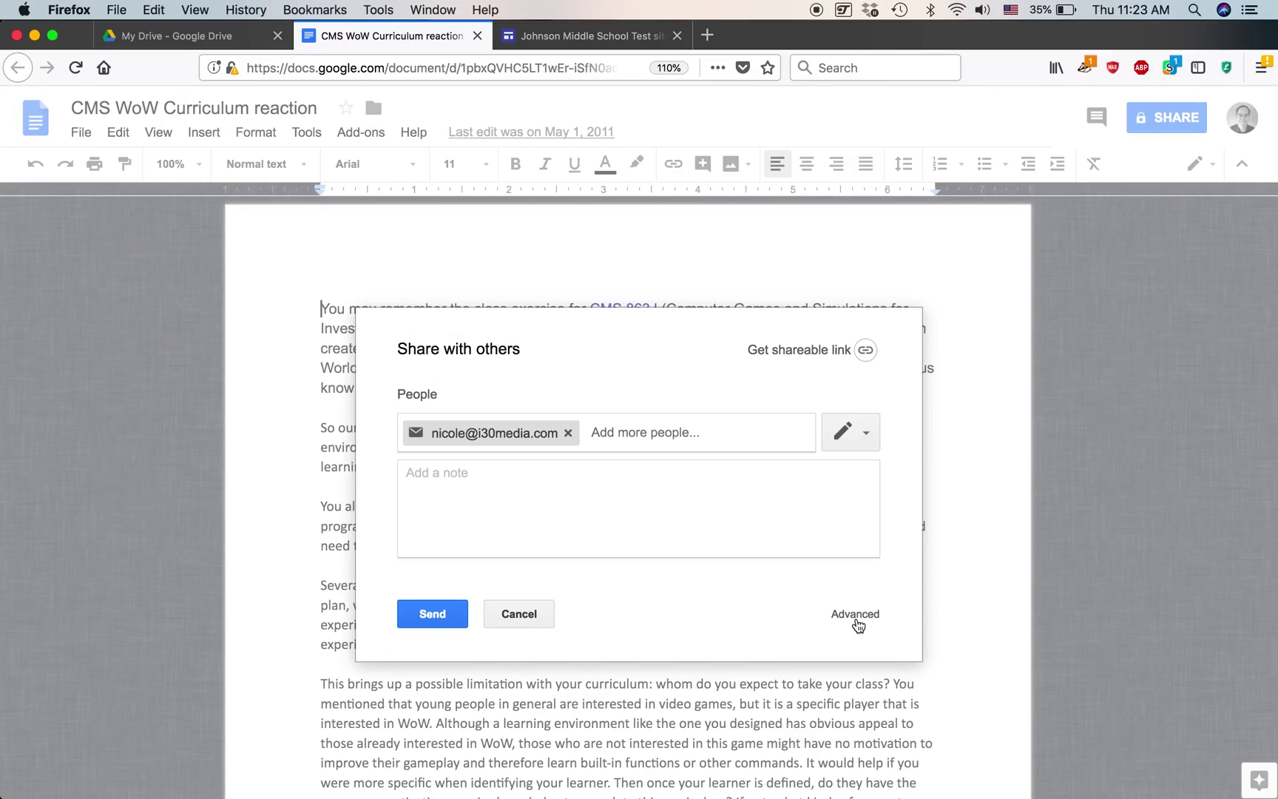
Open the Advanced sharing settings and the Change... options for the private document's link.
left_click(857, 617)
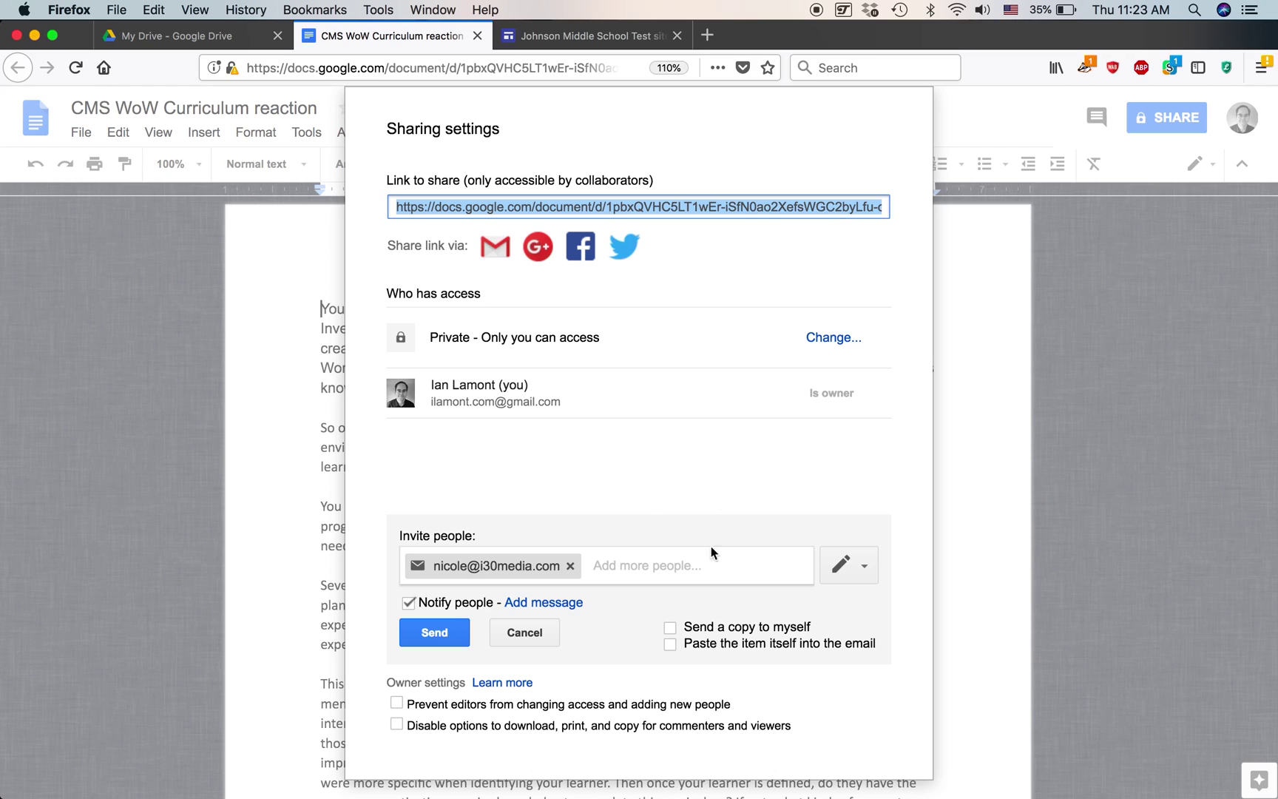
key("super+equal")
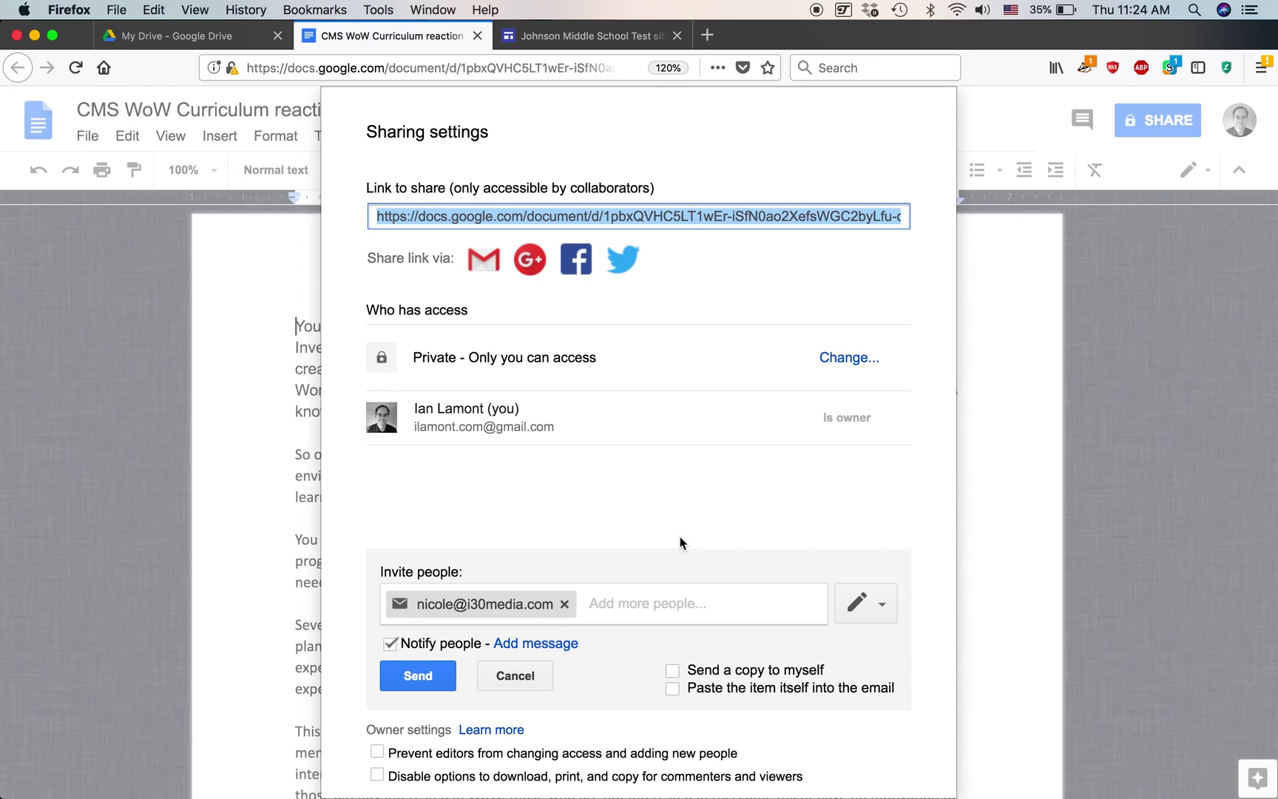
key("super+minus")
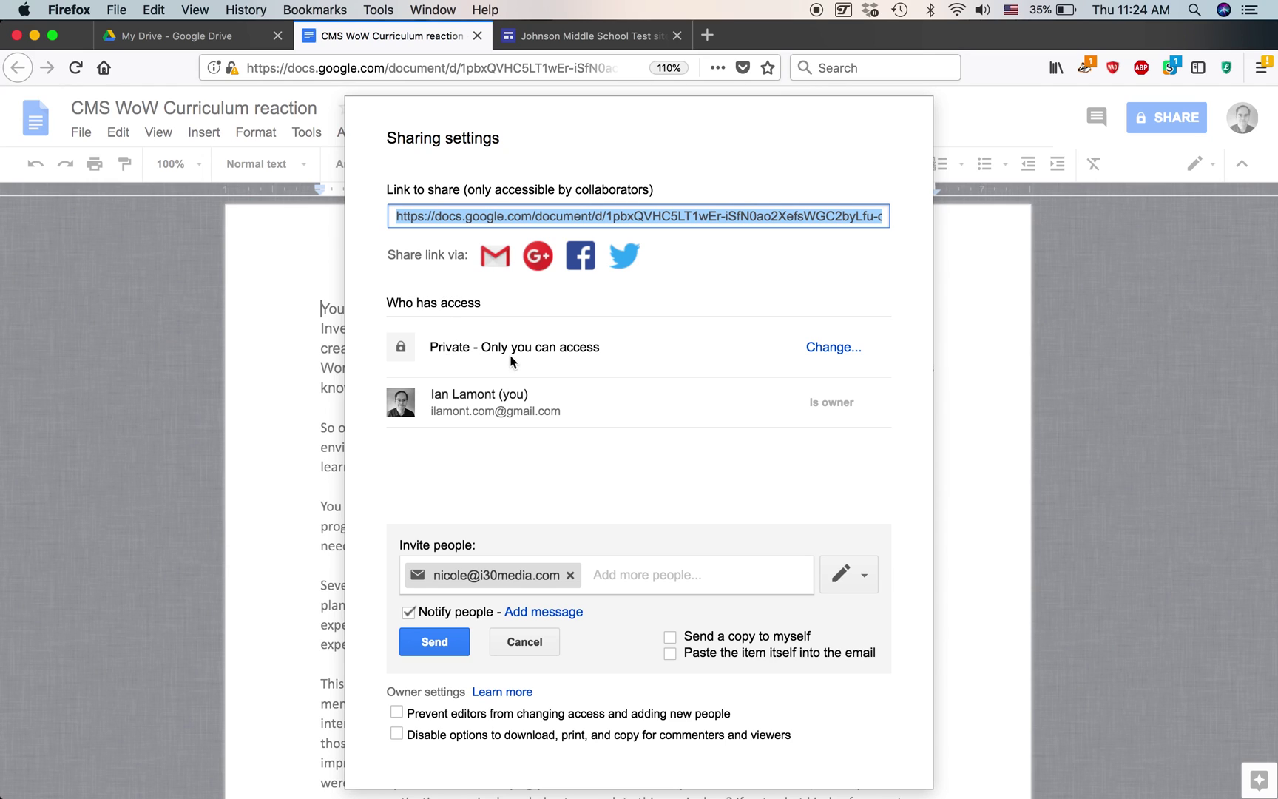
left_click(839, 351)
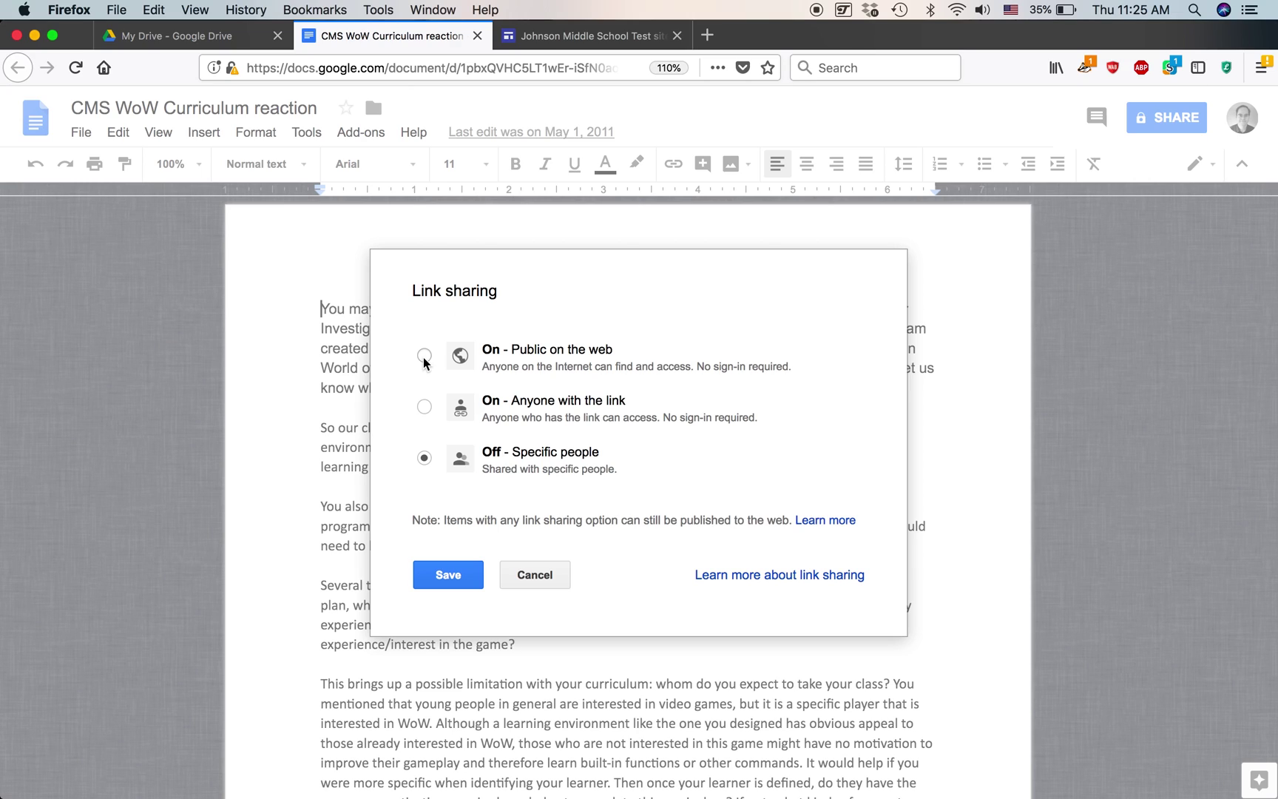
Save link sharing as On – Anyone with the link, cancel the pending invite, and close.
left_click(425, 407)
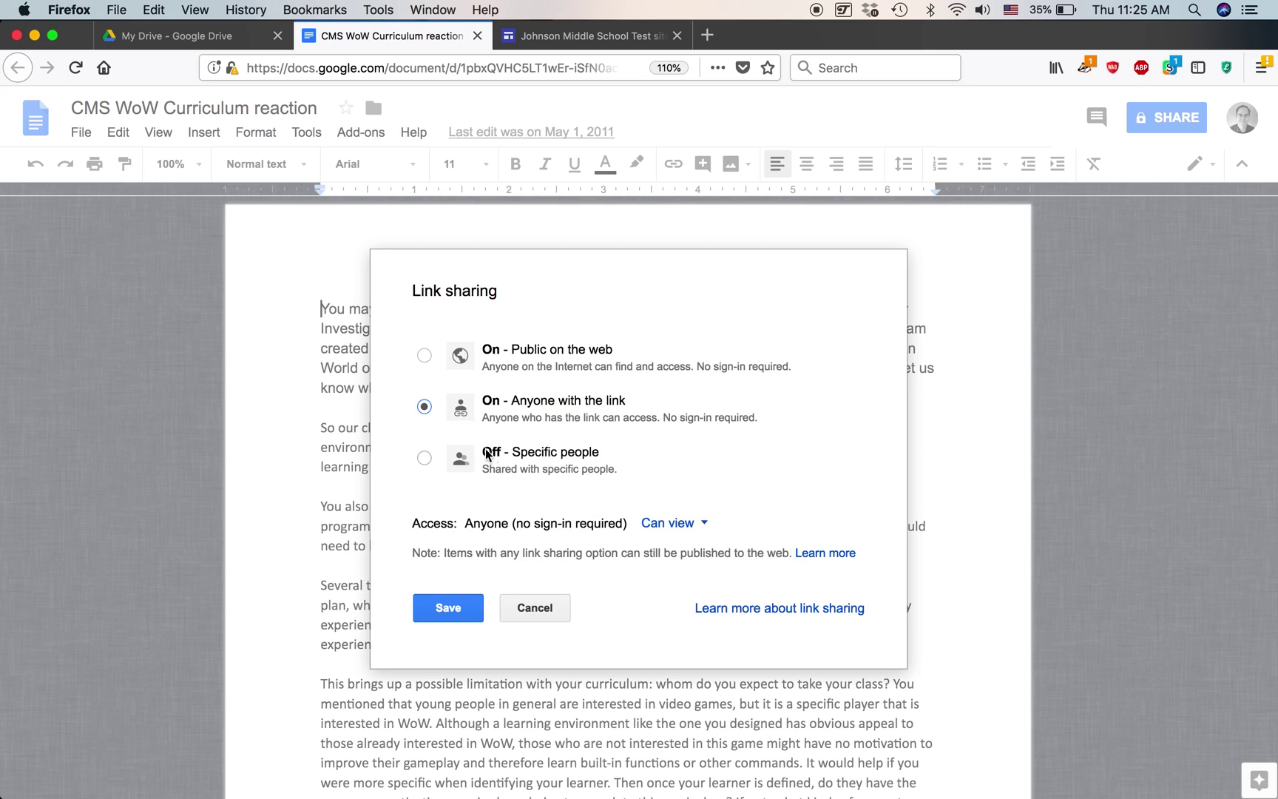
left_click(475, 619)
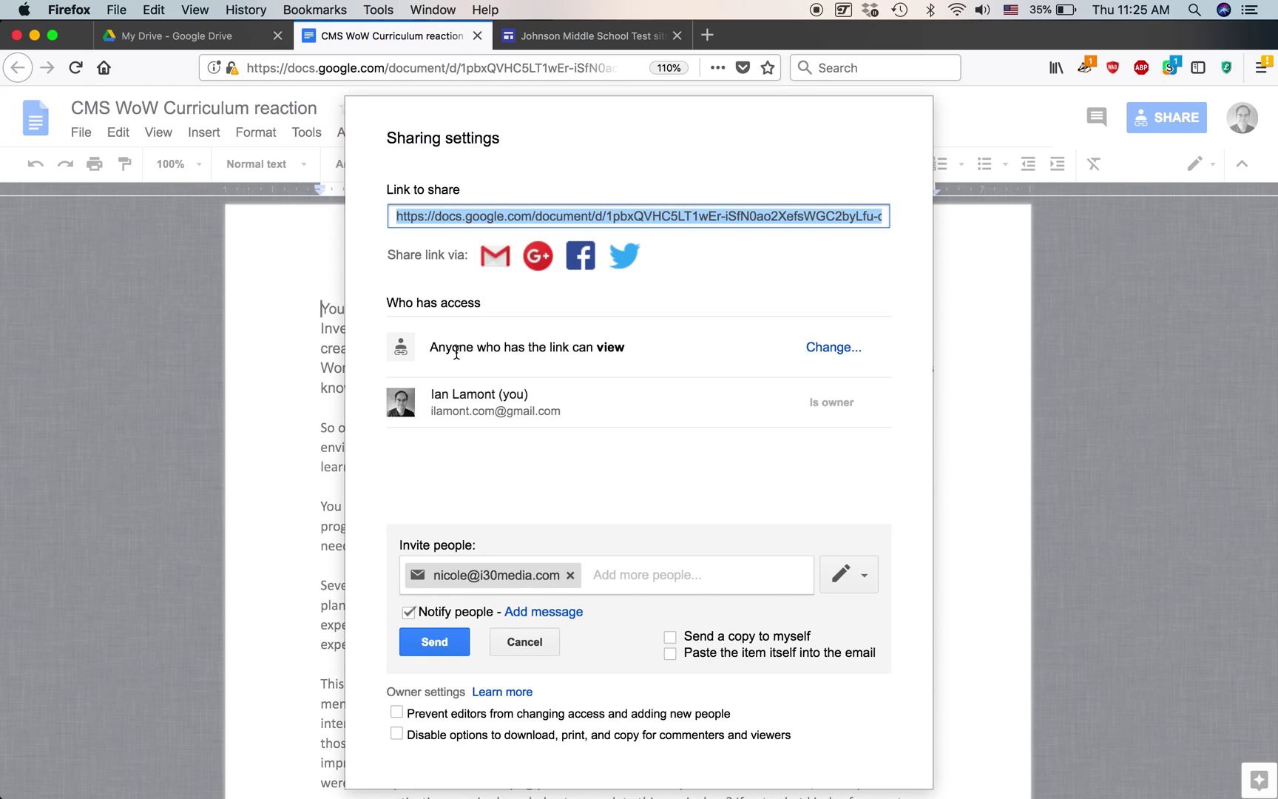
left_click_drag(432, 350, 629, 349)
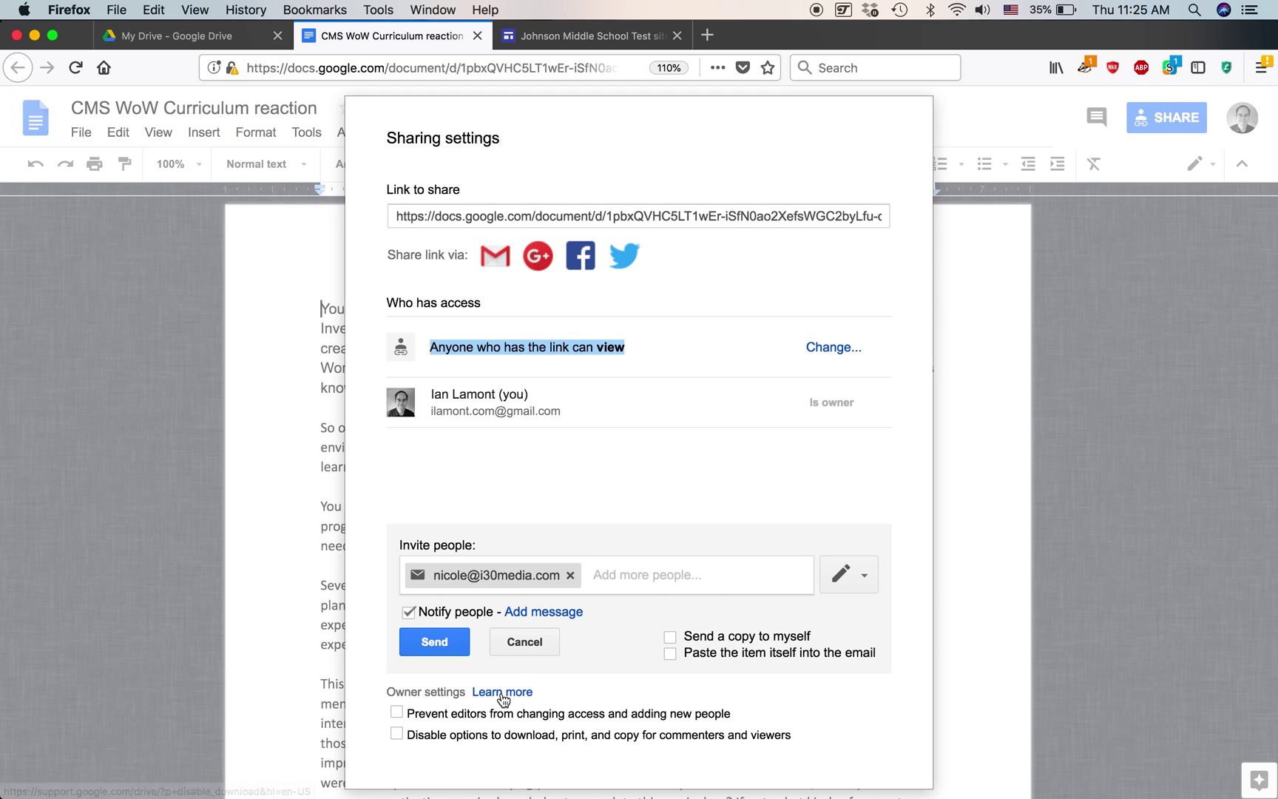
left_click(538, 640)
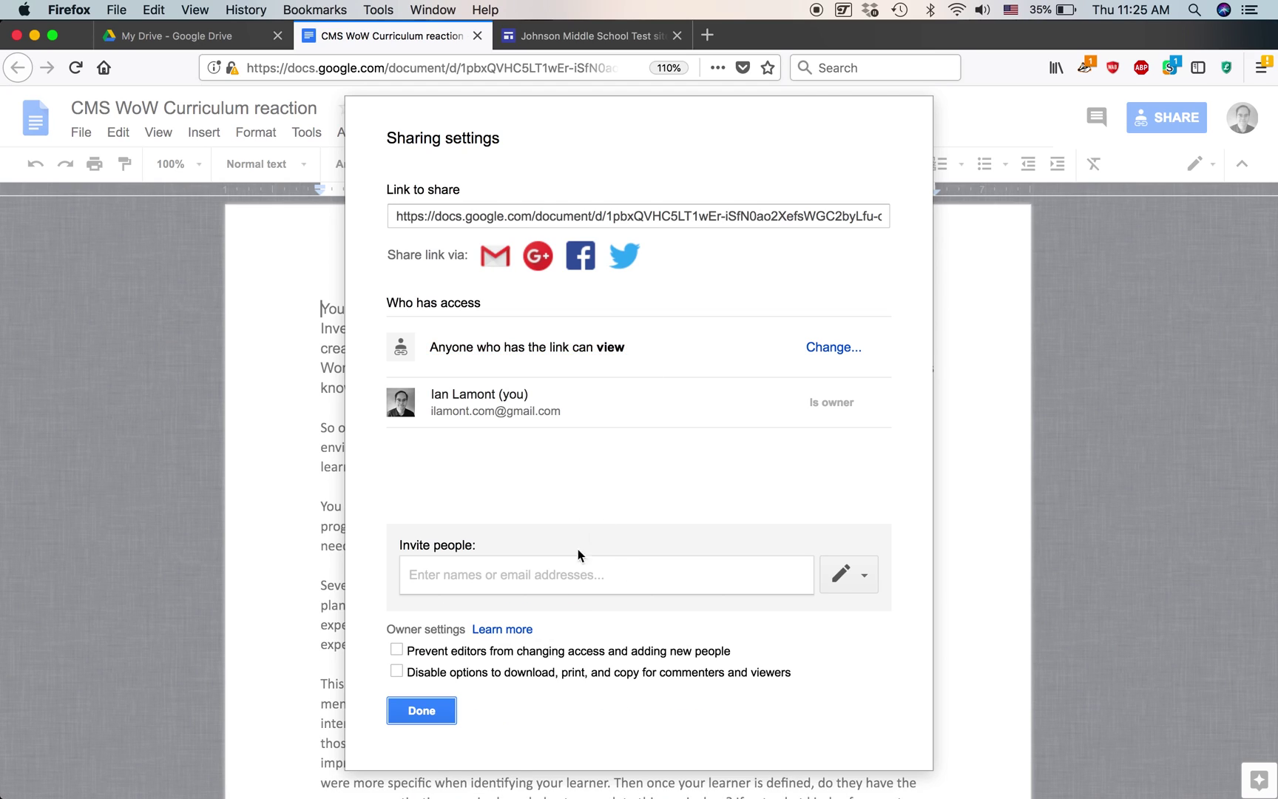
left_click(446, 712)
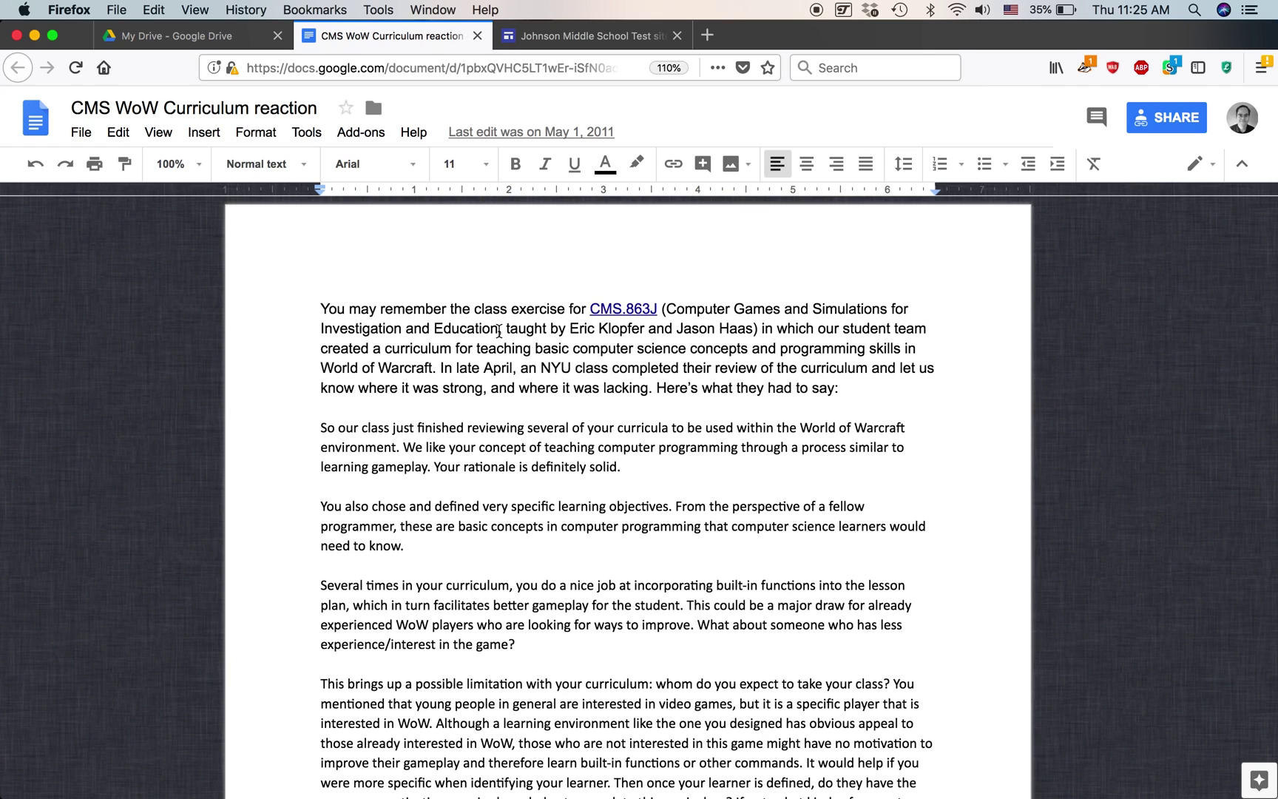
Republish the Johnson Middle School Test site with the embedded document included.
left_click(560, 32)
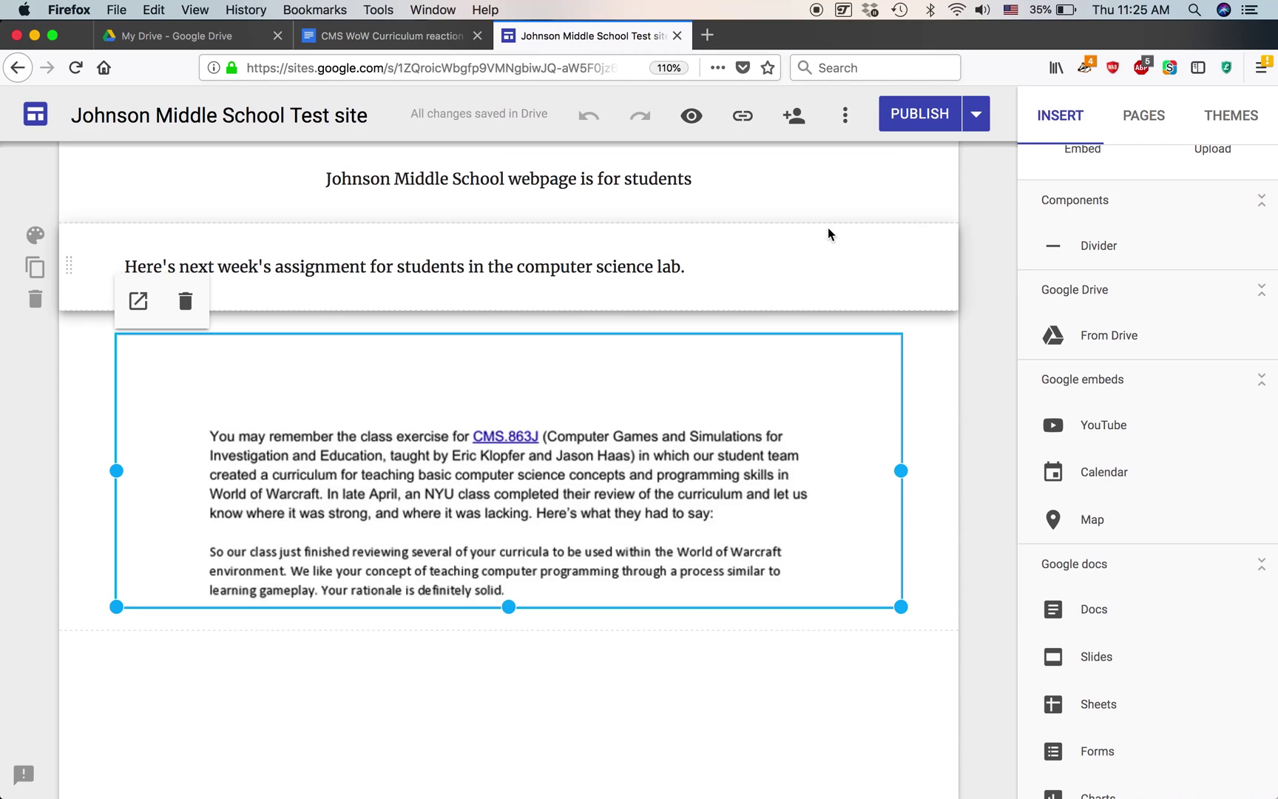
left_click(970, 219)
scroll(970, 219, "up", 3)
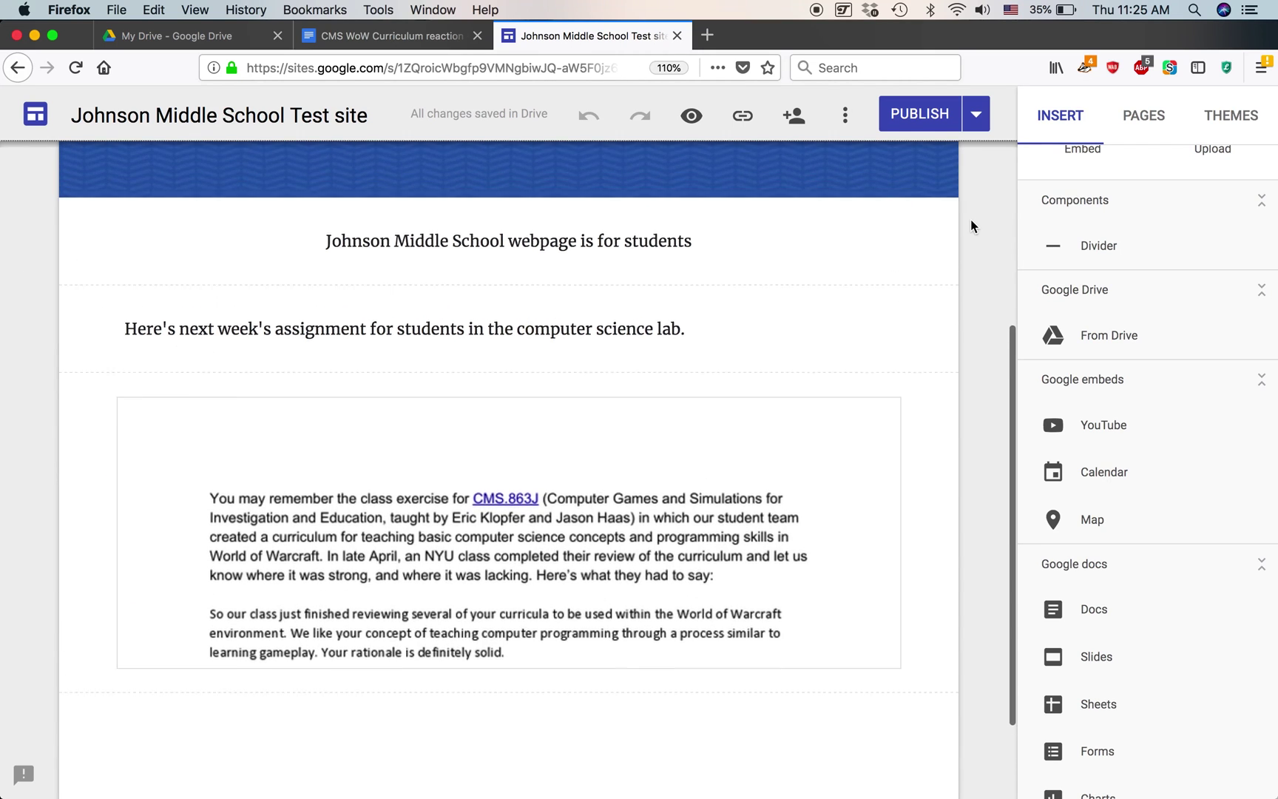
left_click(914, 120)
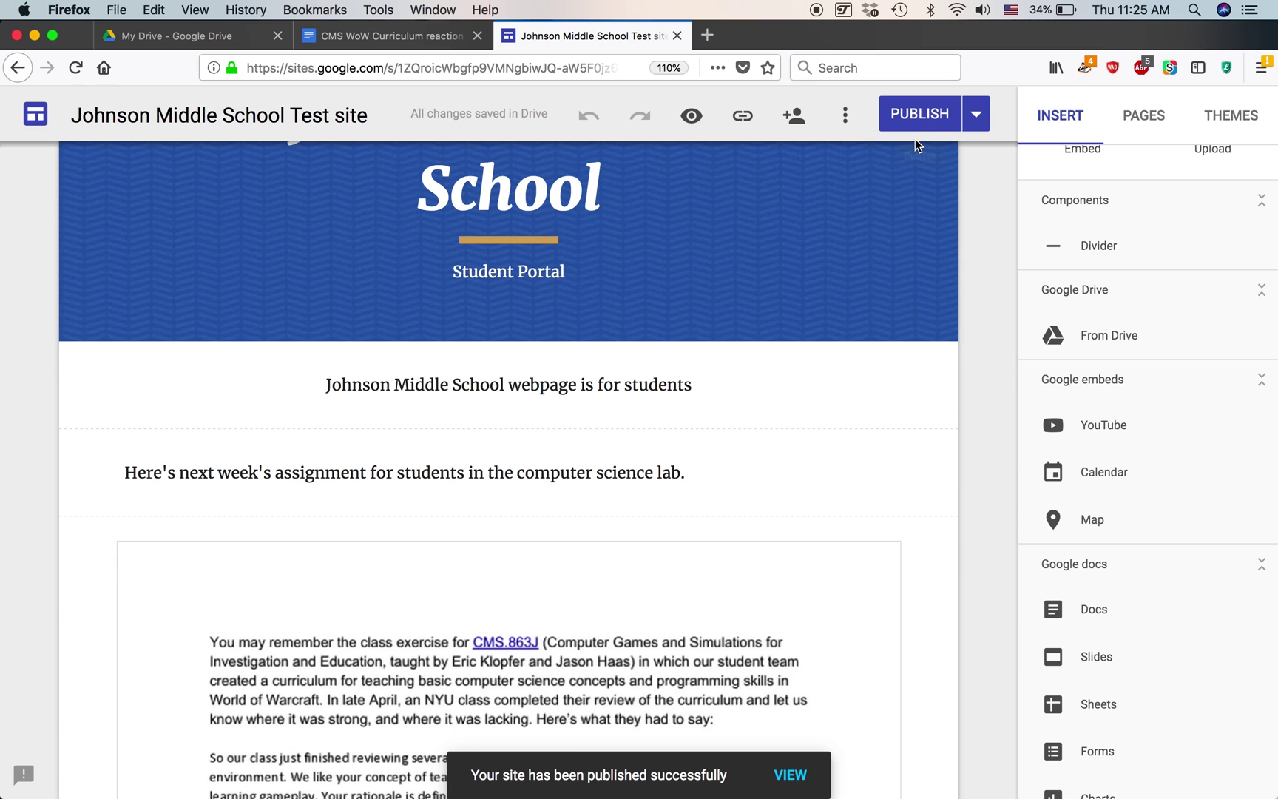
Copy the published site link and bring up the live student page in Safari.
key("super+Tab")
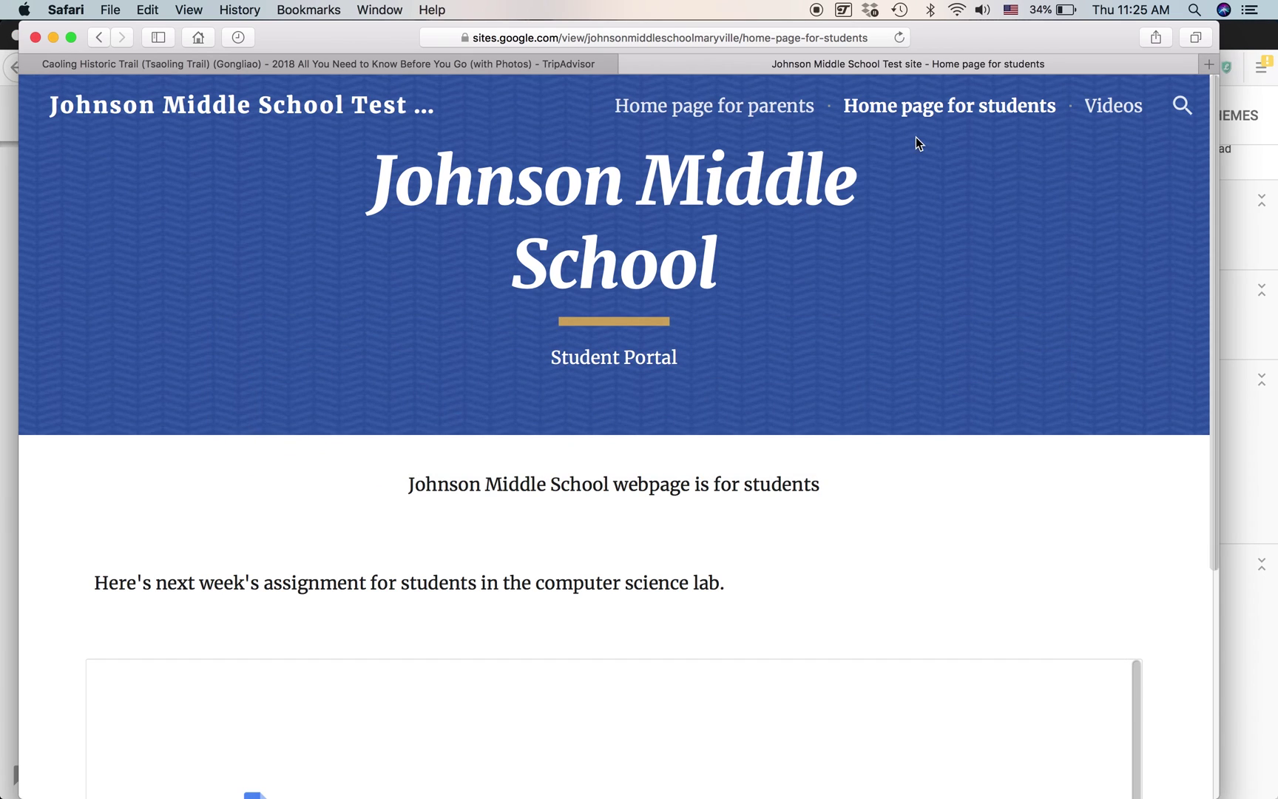
key("super+Tab")
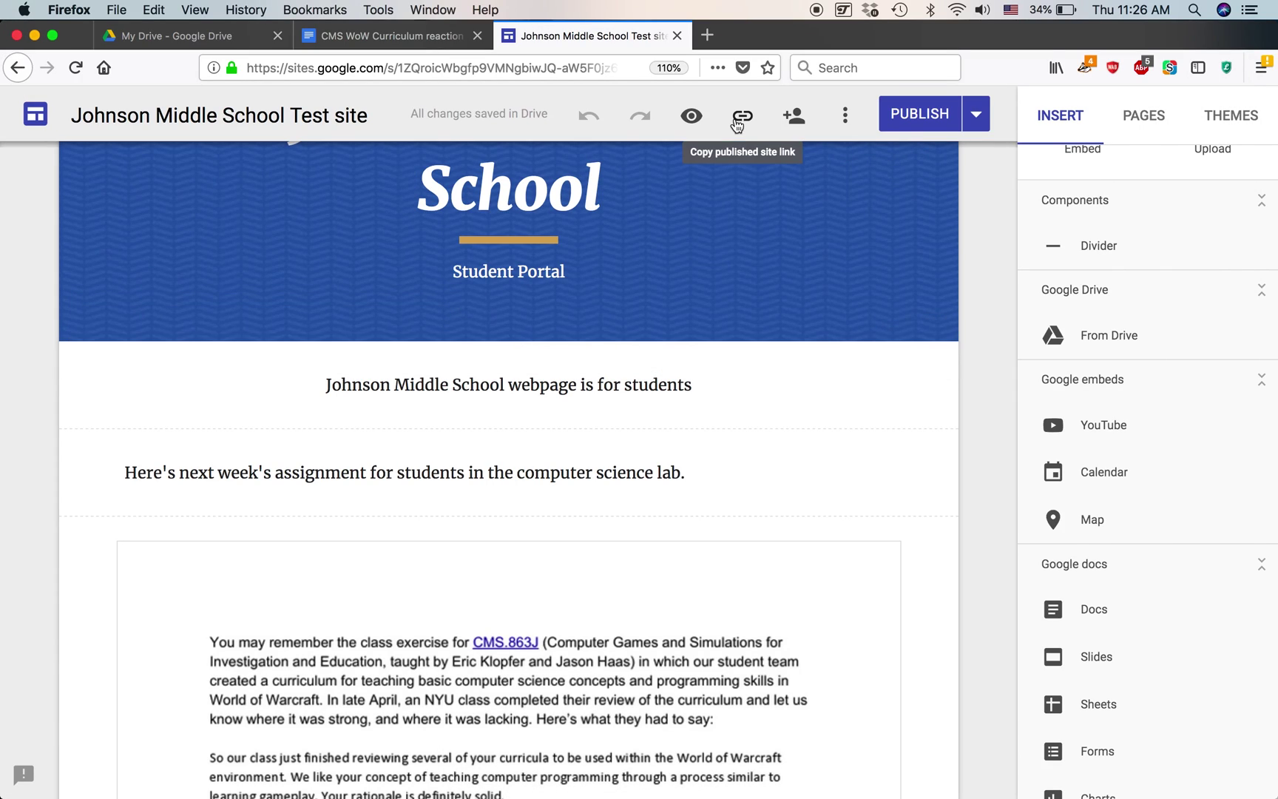
left_click(737, 120)
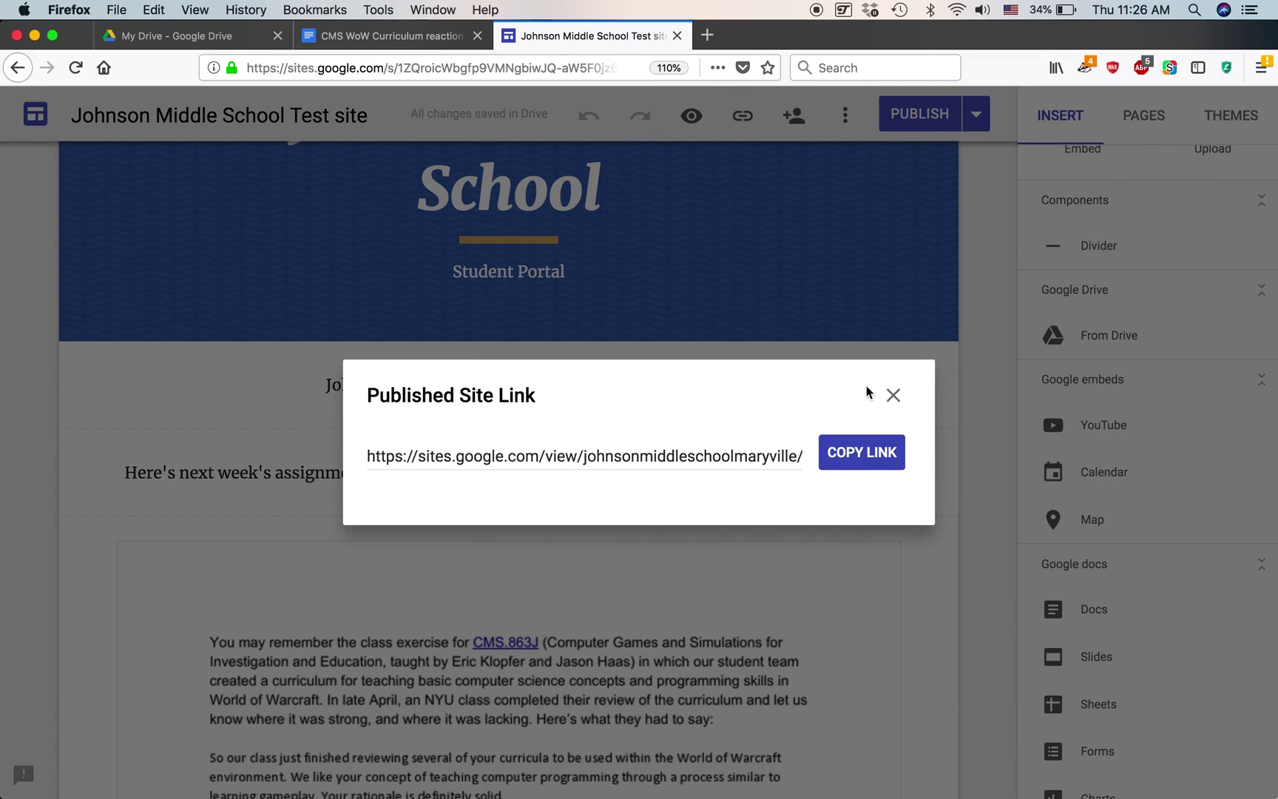
left_click(870, 468)
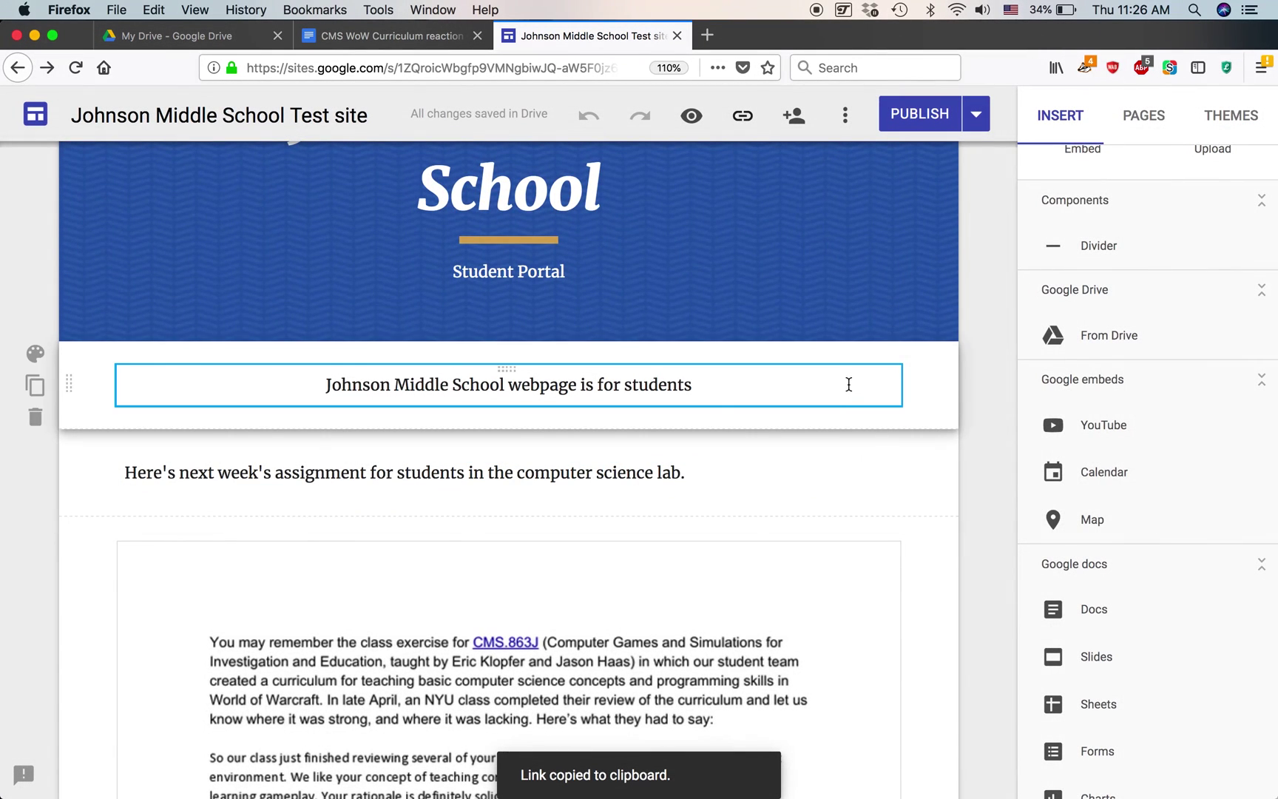
key("super+Tab")
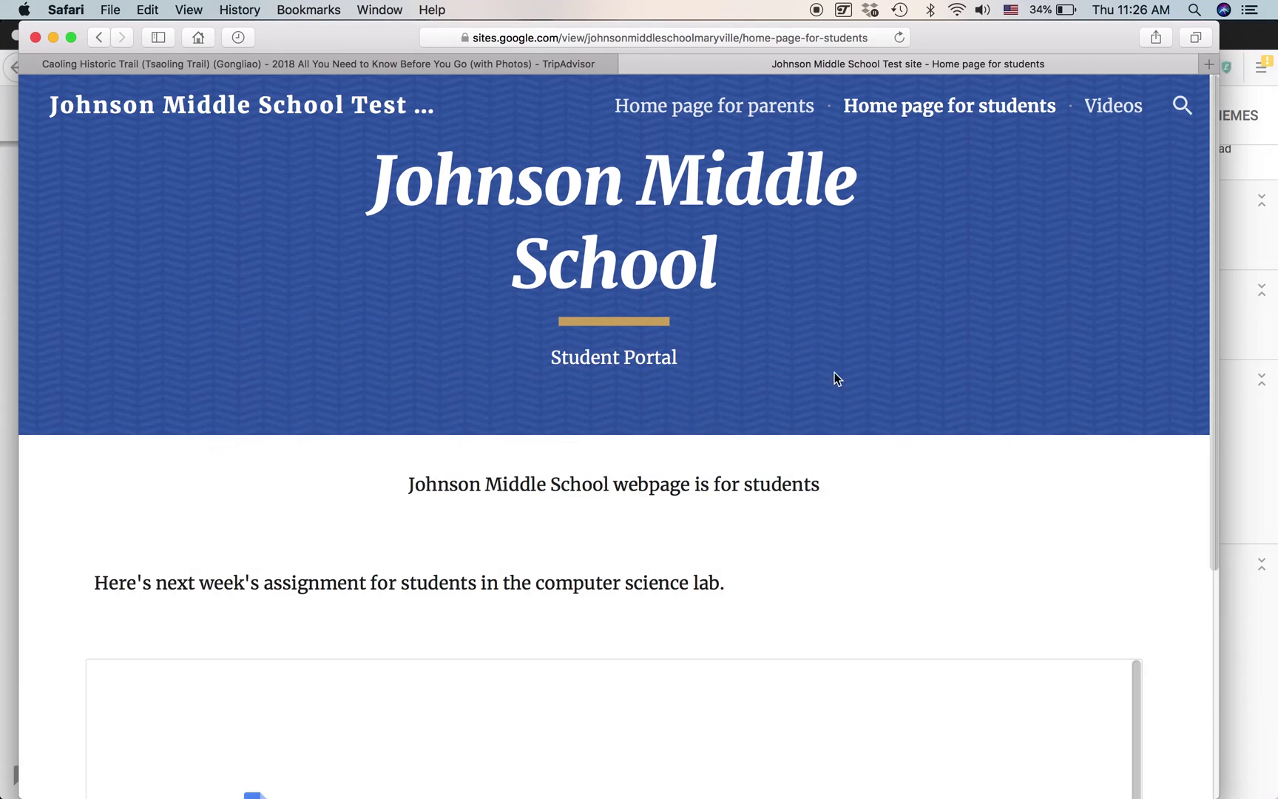
Reload the published student page in Safari to load the latest version.
left_click(663, 37)
key("Right")
key("Return")
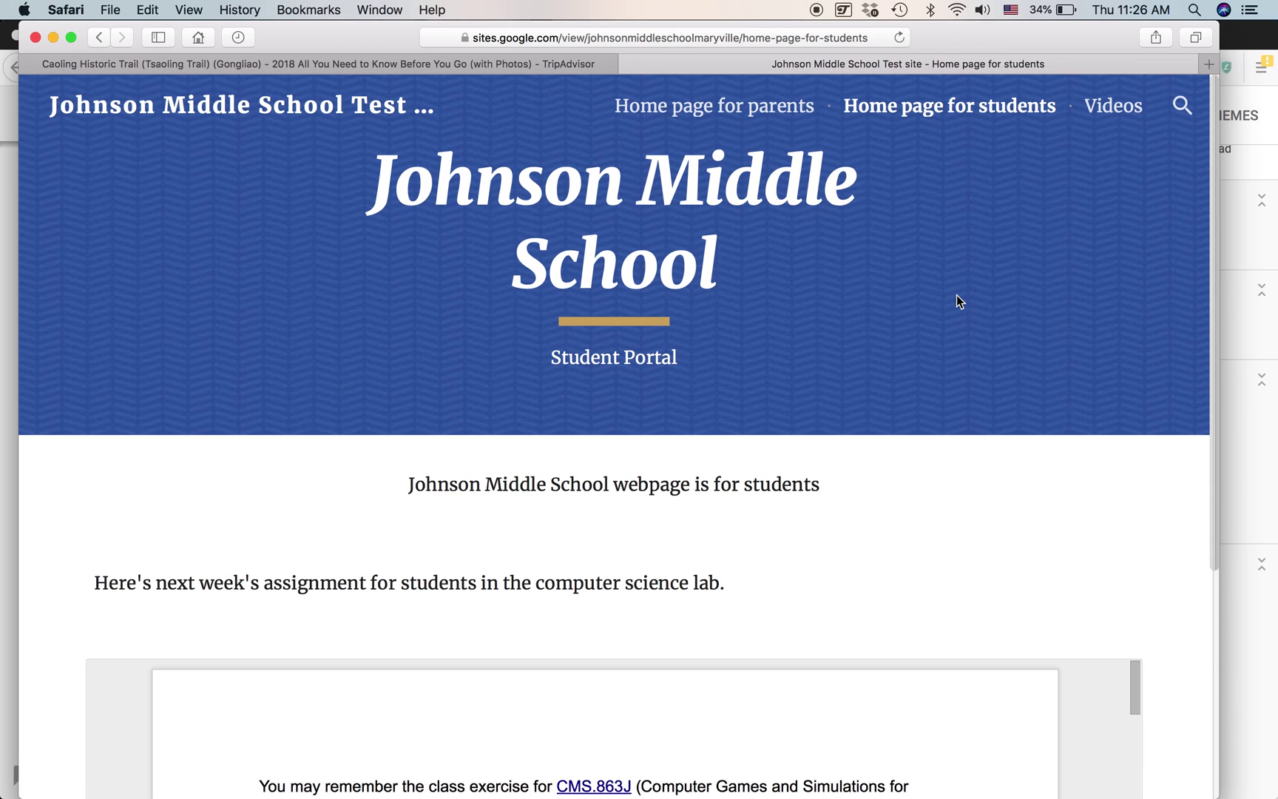
Scroll through the embedded curriculum document to confirm its full text is readable.
scroll(956, 294, "down", 3)
scroll(956, 295, "down", 3)
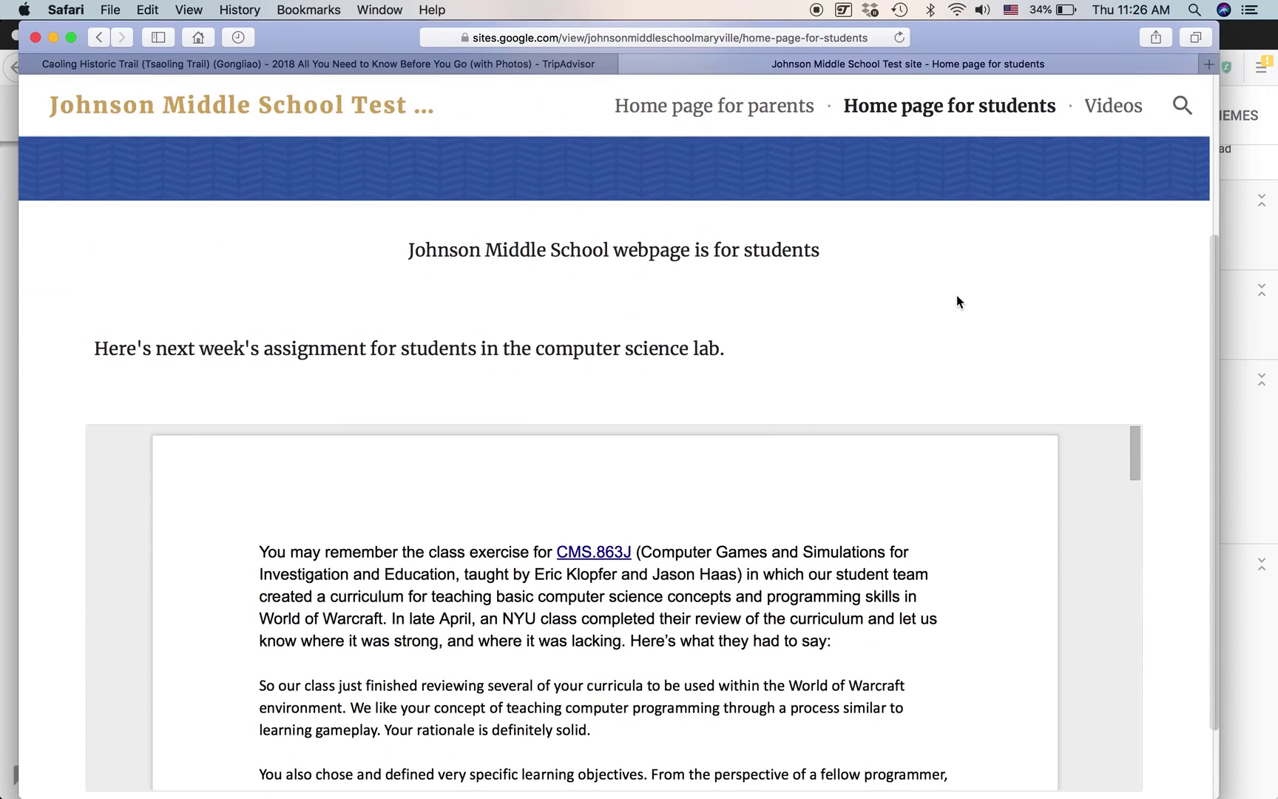
scroll(784, 482, "down", 10)
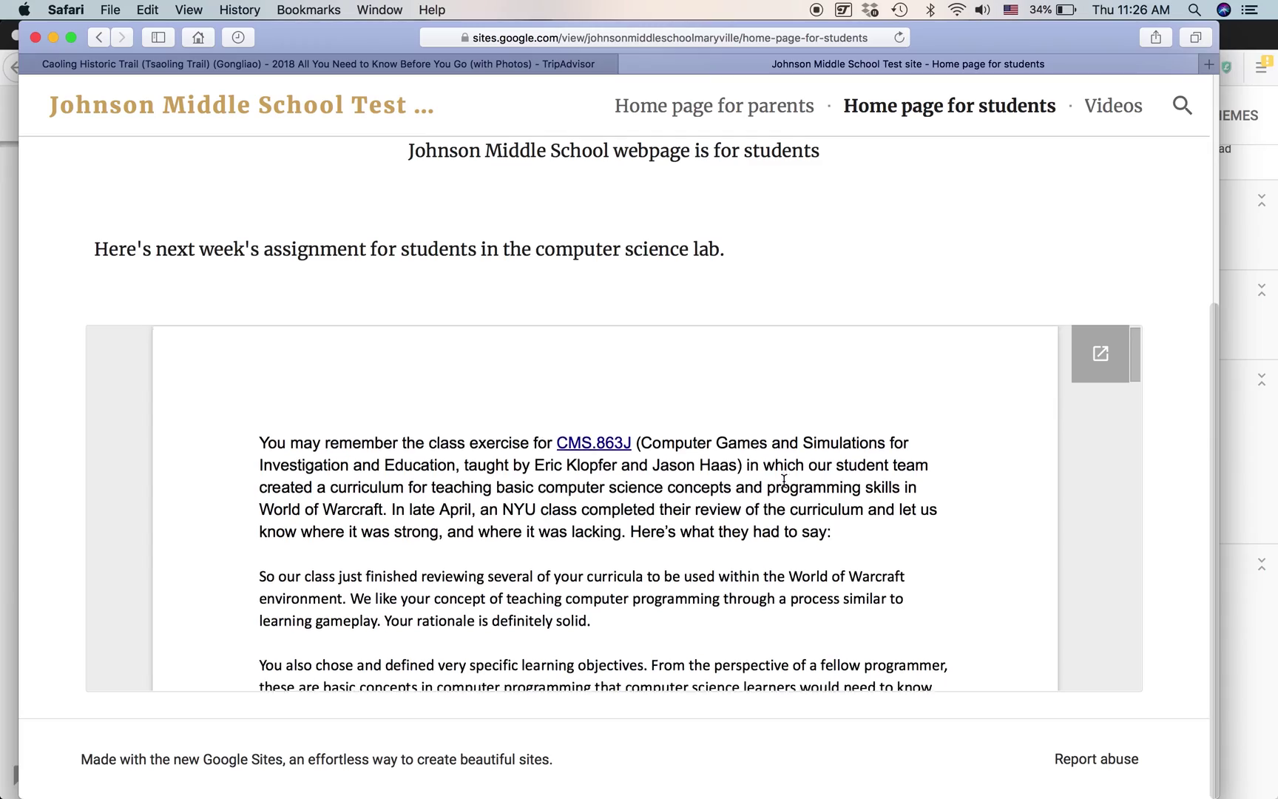
scroll(784, 482, "down", 12)
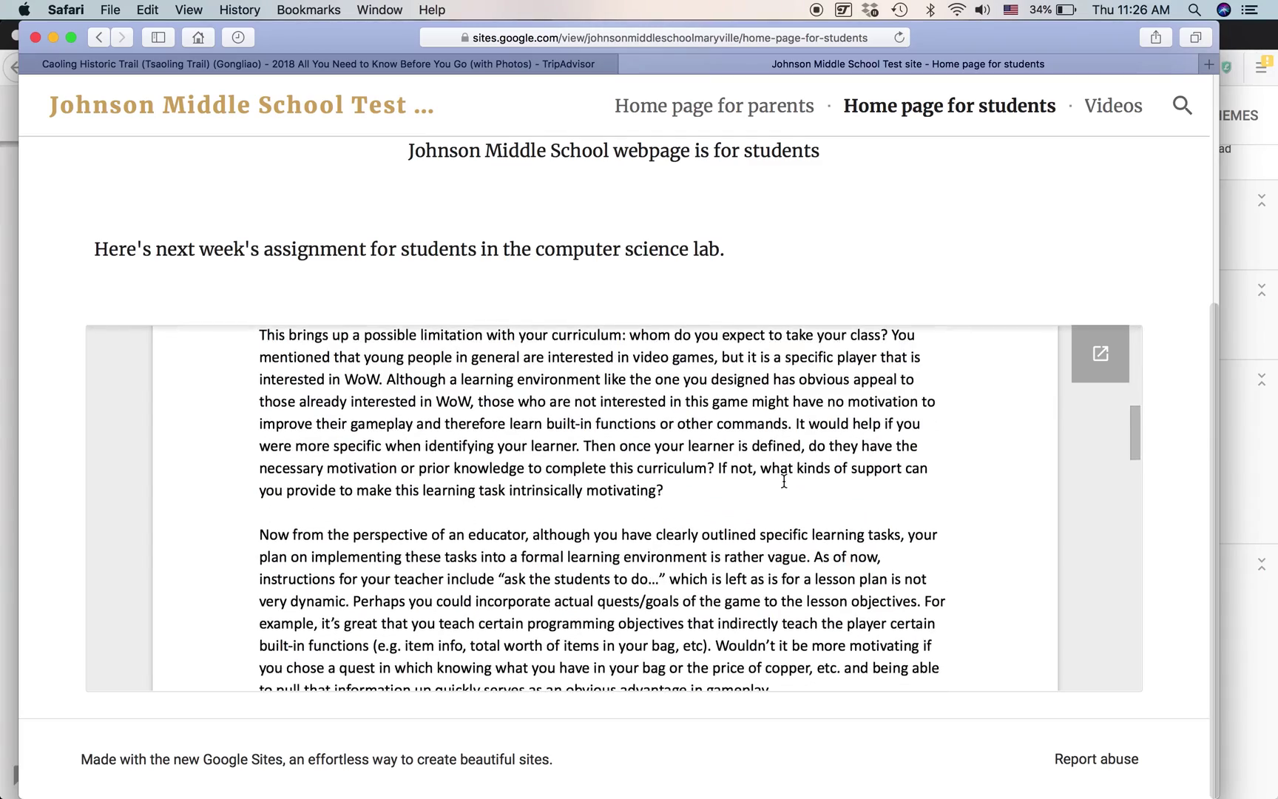
scroll(784, 482, "up", 20)
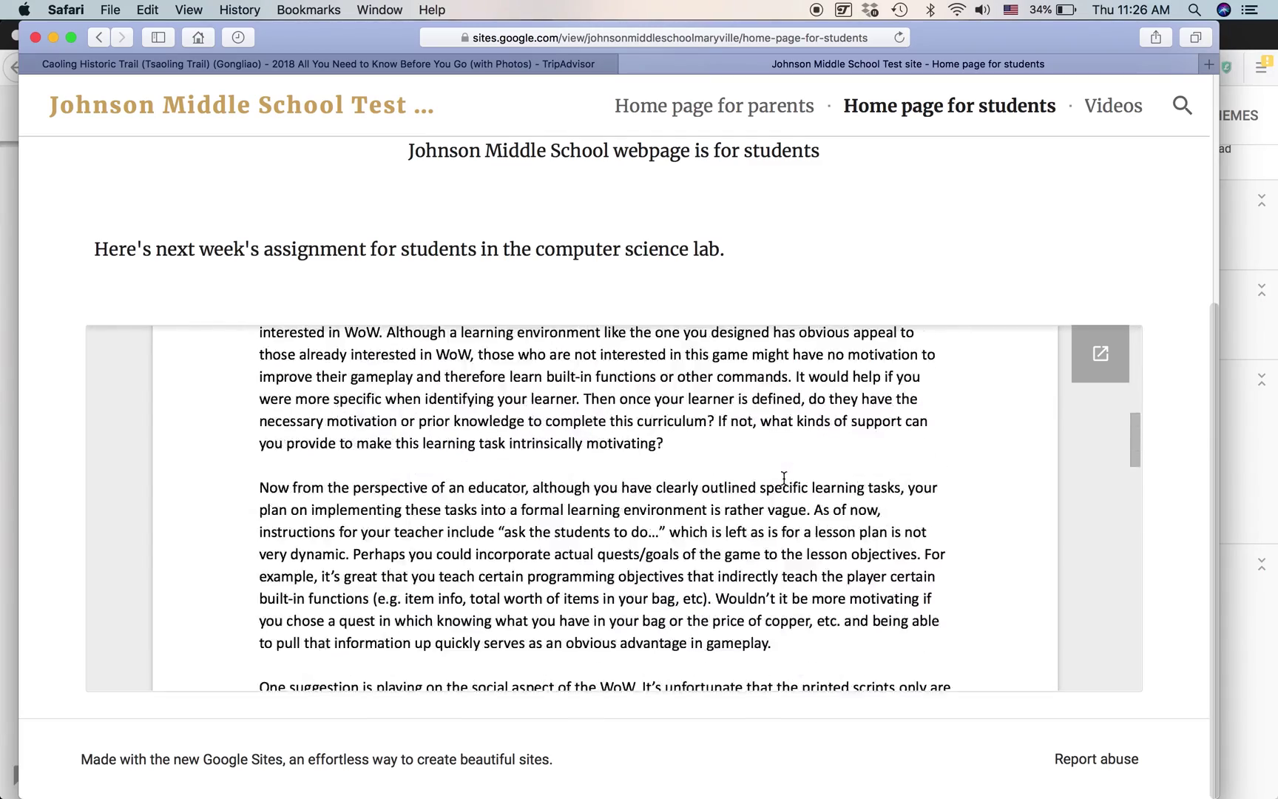
scroll(933, 277, "up", 1)
scroll(932, 277, "up", 5)
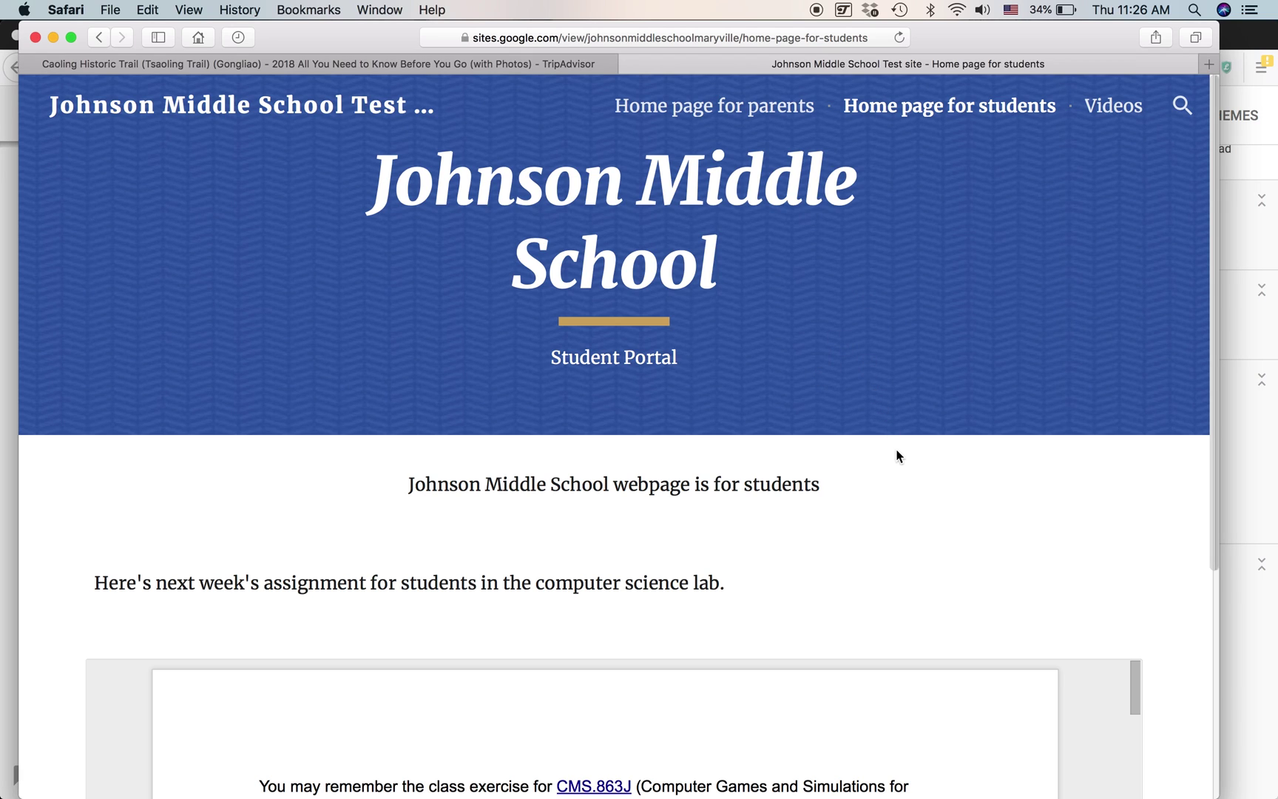
scroll(895, 448, "down", 1)
scroll(896, 447, "up", 1)
scroll(916, 439, "down", 5)
scroll(916, 440, "up", 4)
scroll(916, 435, "up", 1)
Bring up the googledrive.in30minutes.com guide page in Chrome and skim down and back.
key("super+Tab")
key("super+Tab")
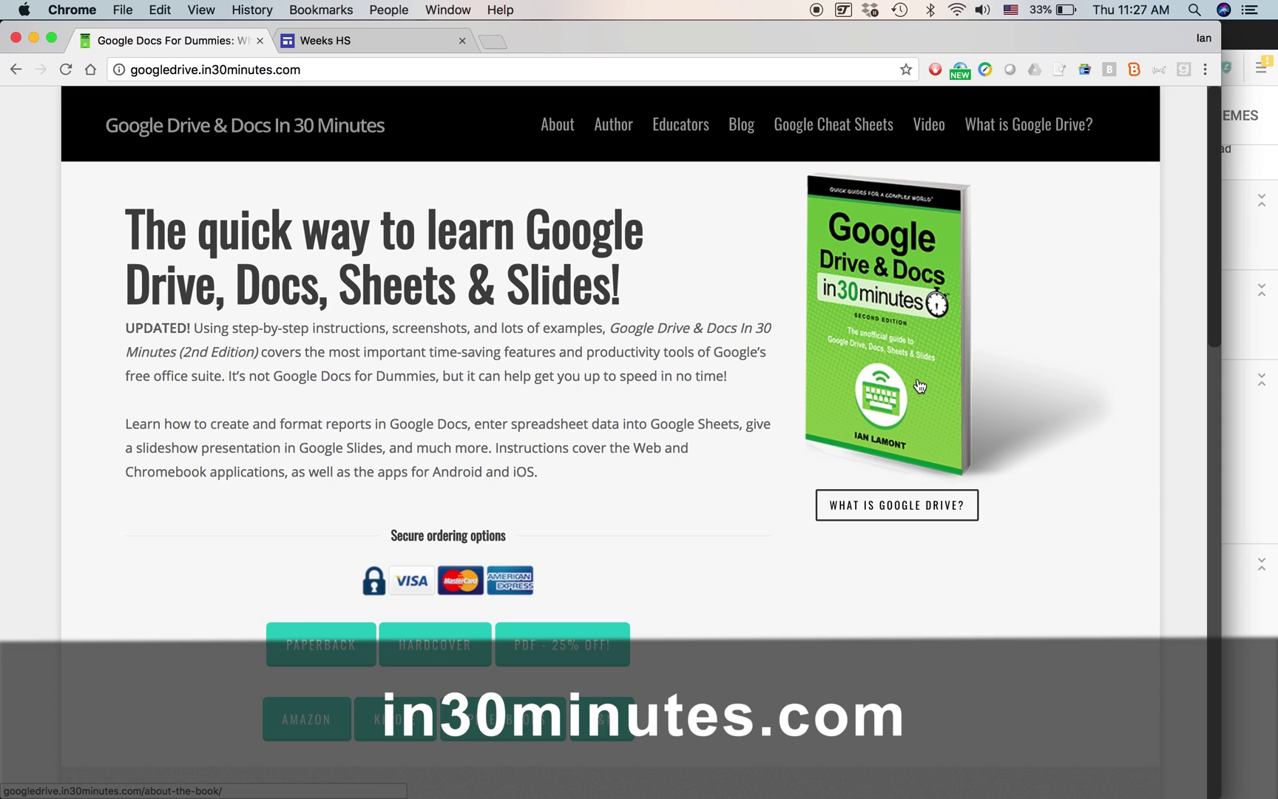
scroll(1025, 493, "down", 15)
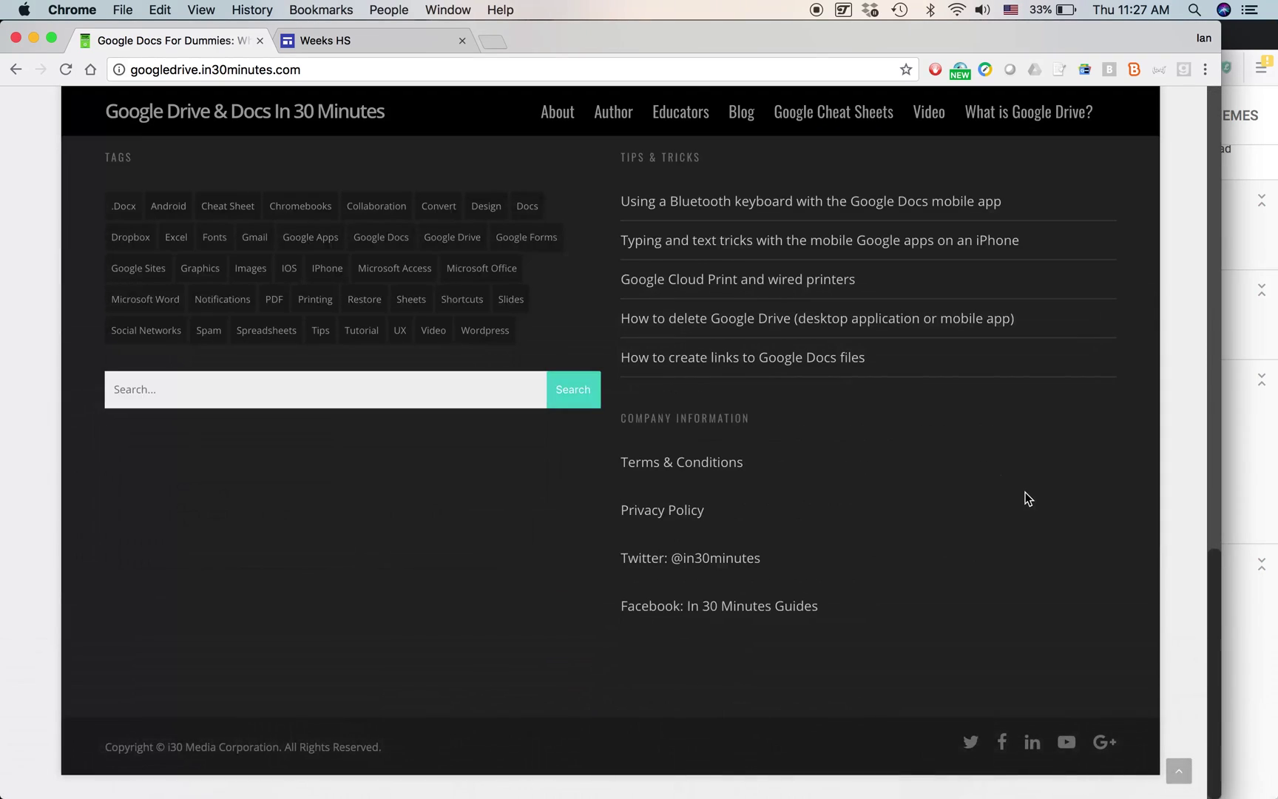
scroll(1067, 743, "up", 15)
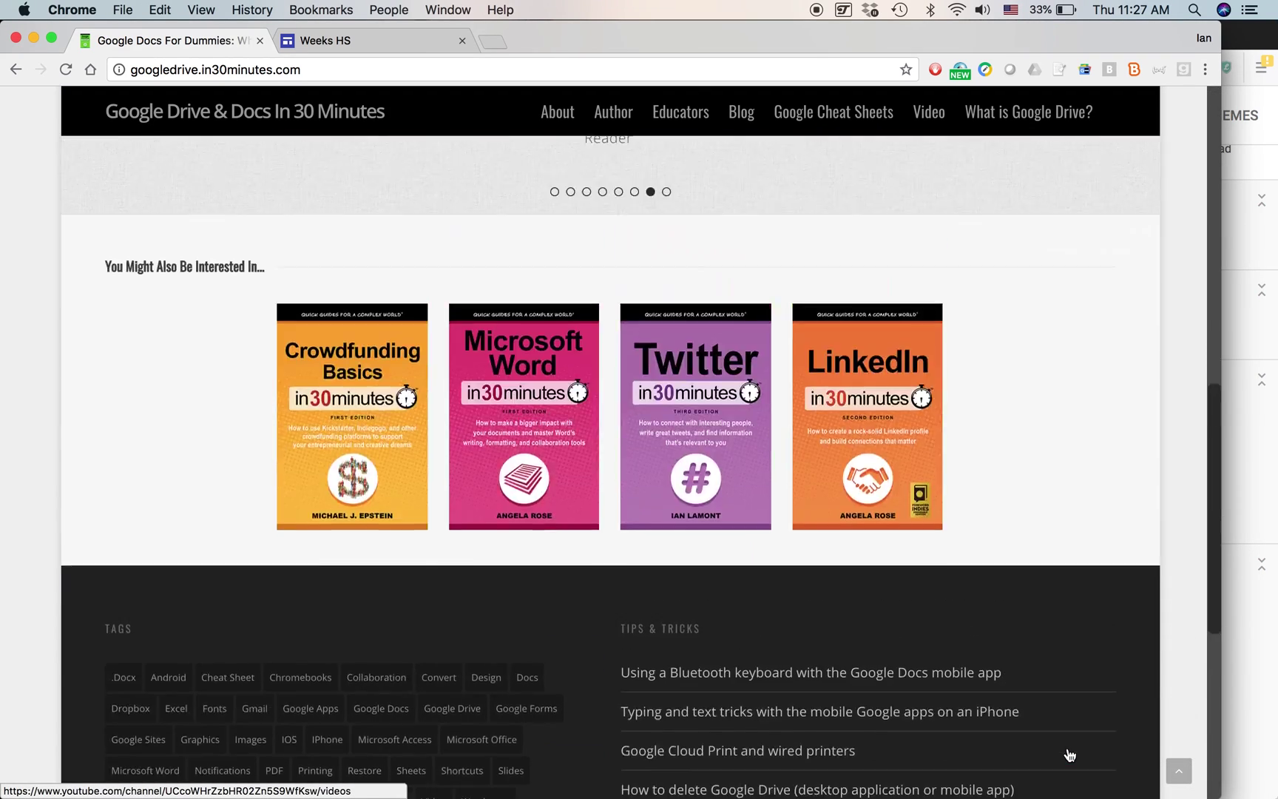